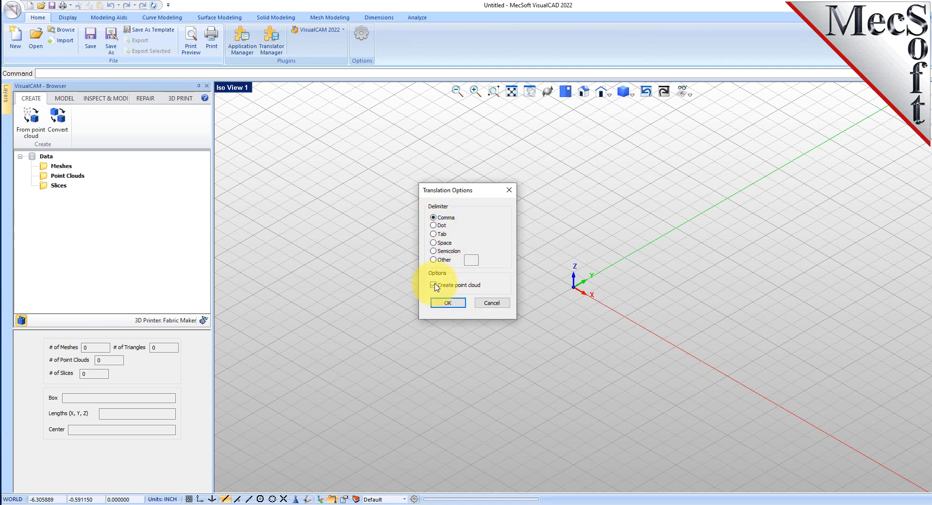
# Step: Confirm the import of the rubber duck CSV as a comma-delimited point cloud
pyautogui.click(447, 303)
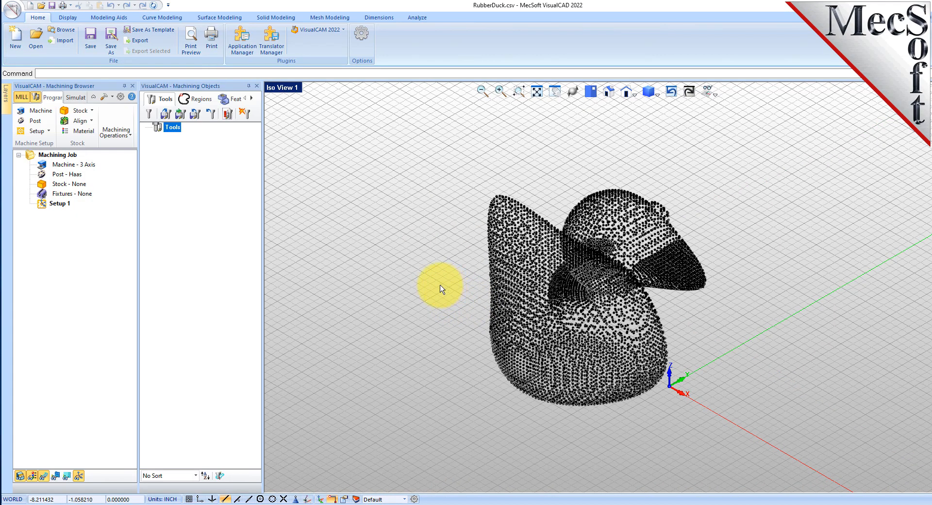
pyautogui.moveTo(574, 292)
pyautogui.mouseDown(button='right')
pyautogui.moveTo(572, 333)
pyautogui.moveTo(575, 297)
pyautogui.mouseUp(button='right')
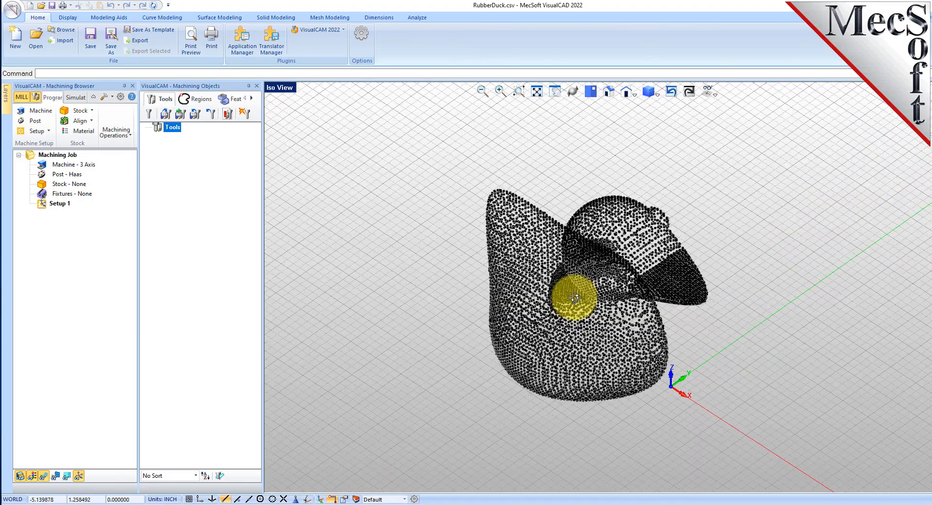
# Step: Switch the VisualCAM plugin to the MESH module and widen the browser panel
pyautogui.click(337, 30)
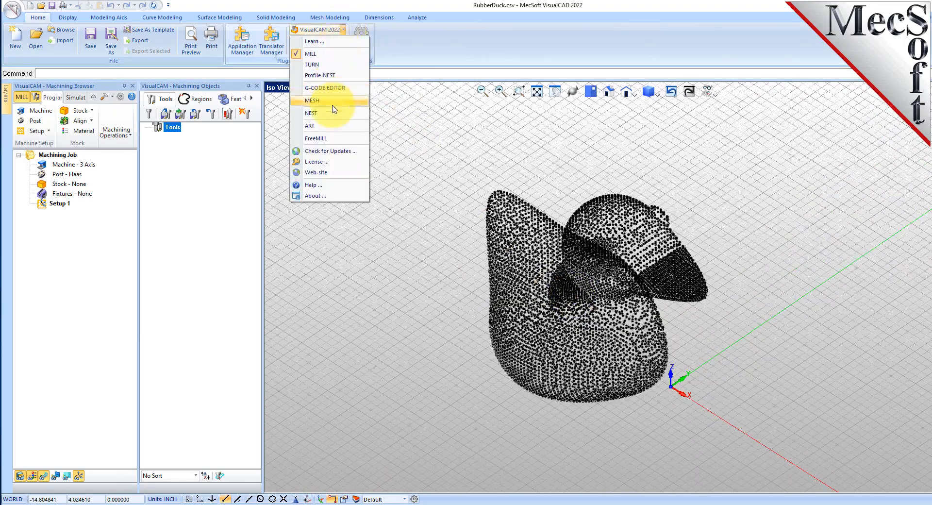
pyautogui.click(338, 100)
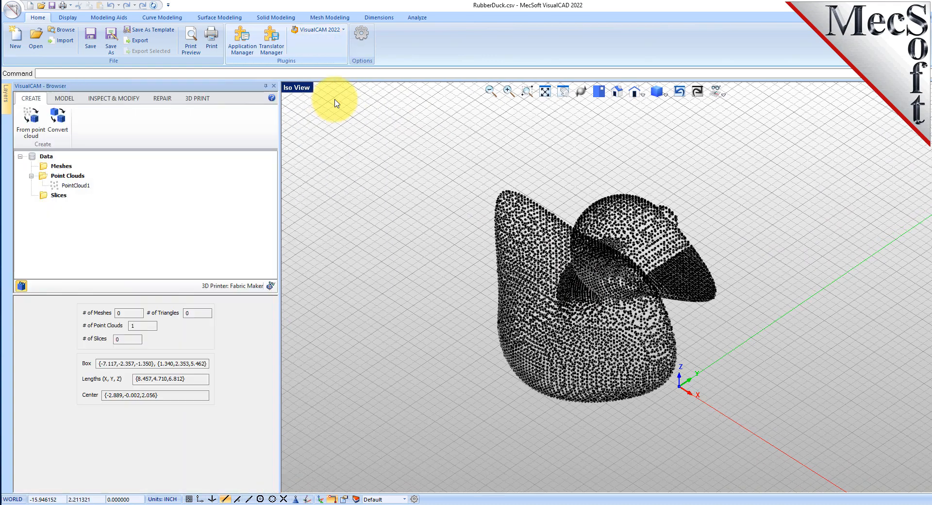
pyautogui.moveTo(280, 232); pyautogui.dragTo(228, 234)
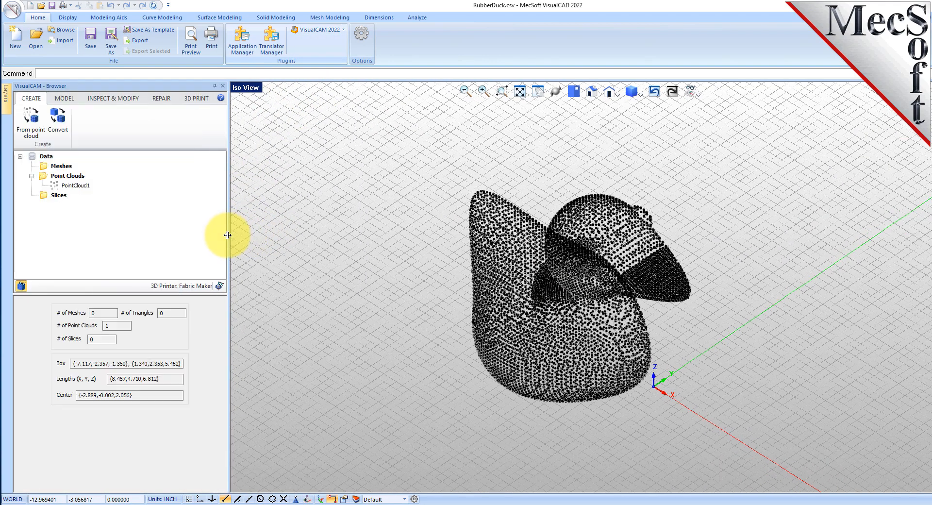
# Step: Create a mesh from the point cloud using the default mesh creation options
pyautogui.click(74, 185)
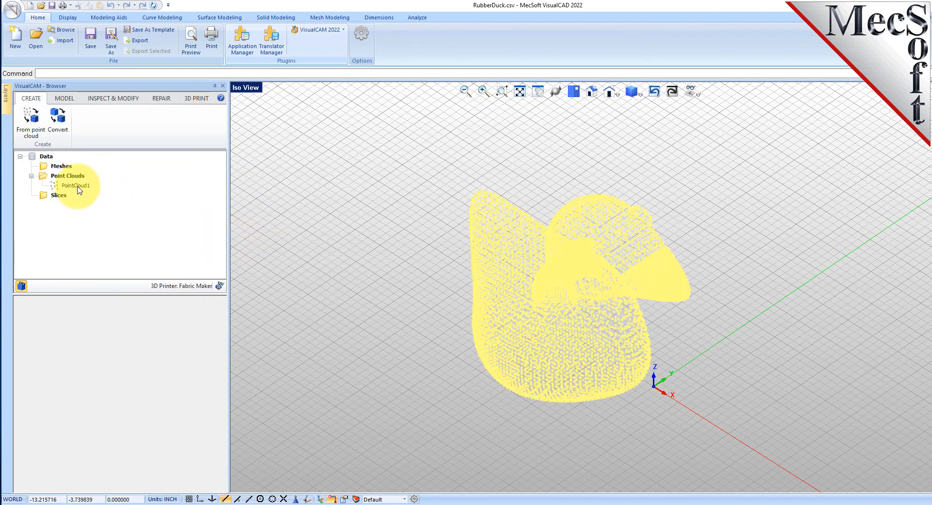
pyautogui.click(22, 287)
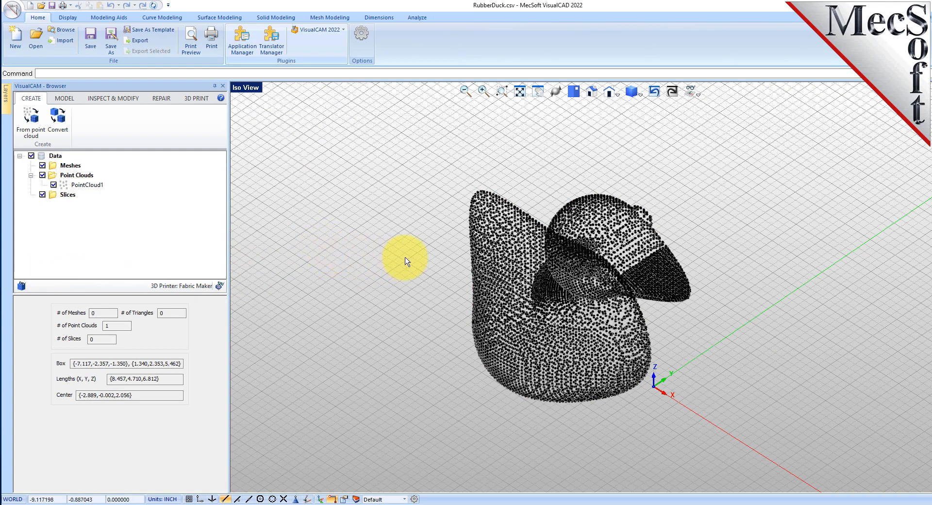
pyautogui.click(92, 185)
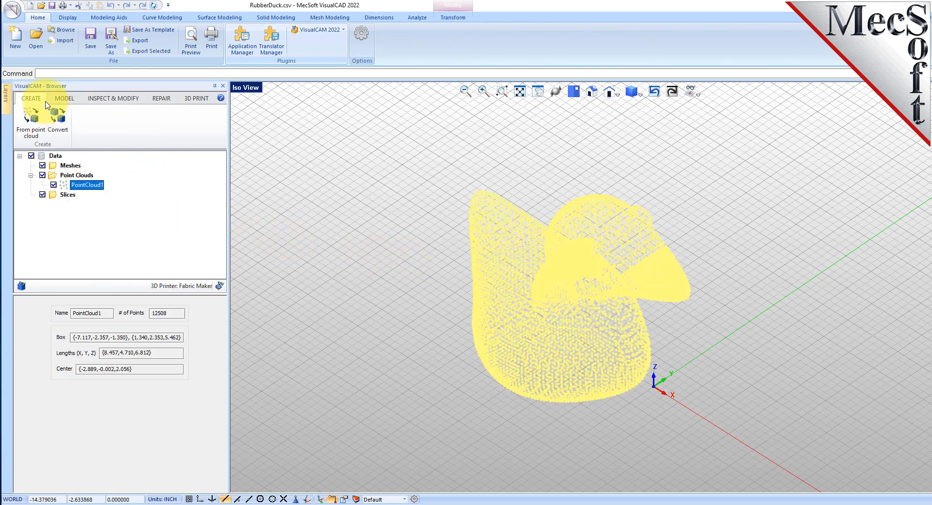
pyautogui.click(33, 119)
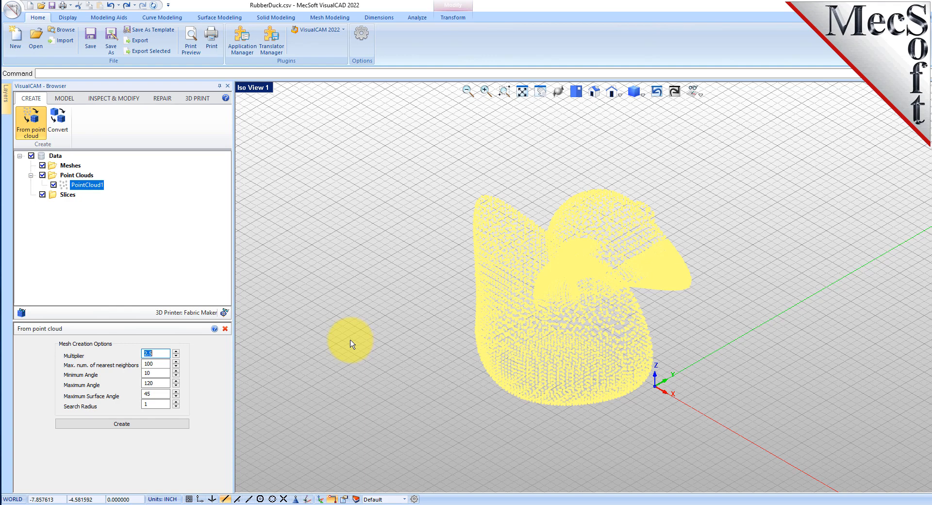
pyautogui.click(132, 426)
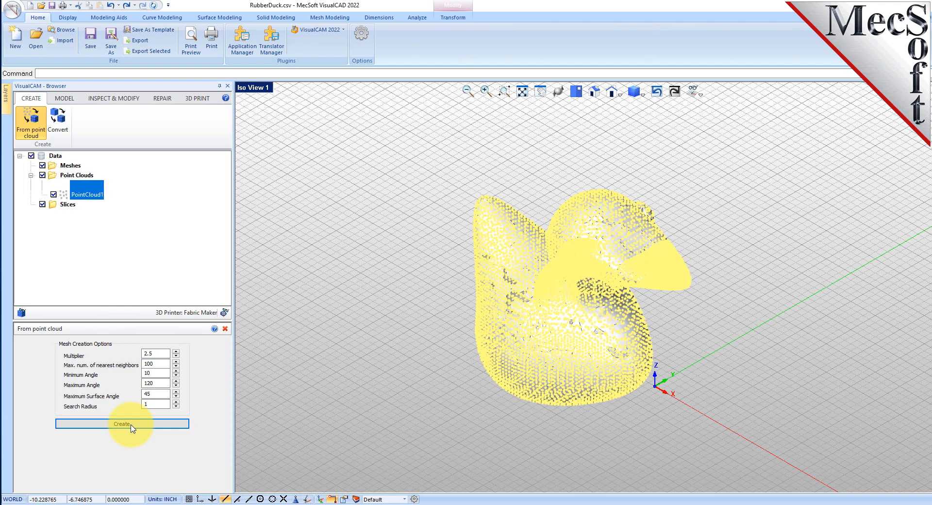
pyautogui.click(131, 425)
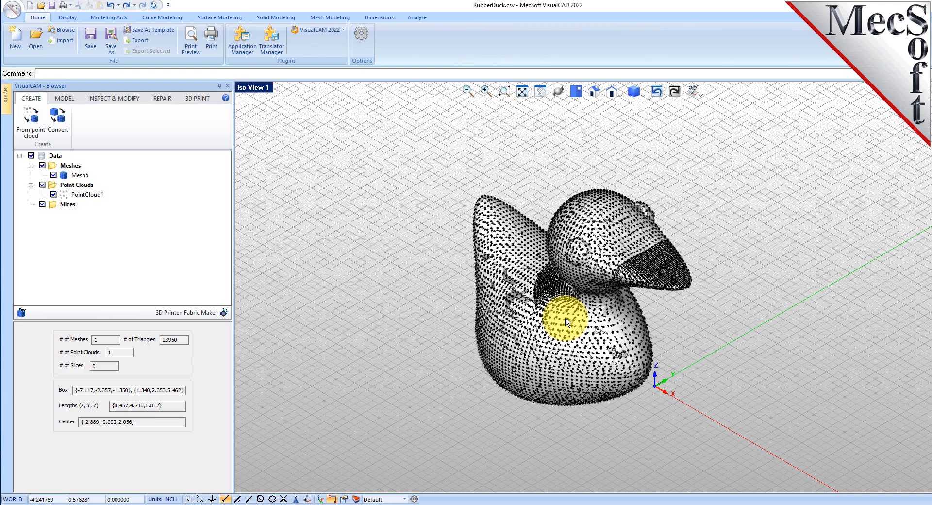
# Step: Hide the point cloud so only the new mesh is shown
pyautogui.scroll(3, 627, 310)
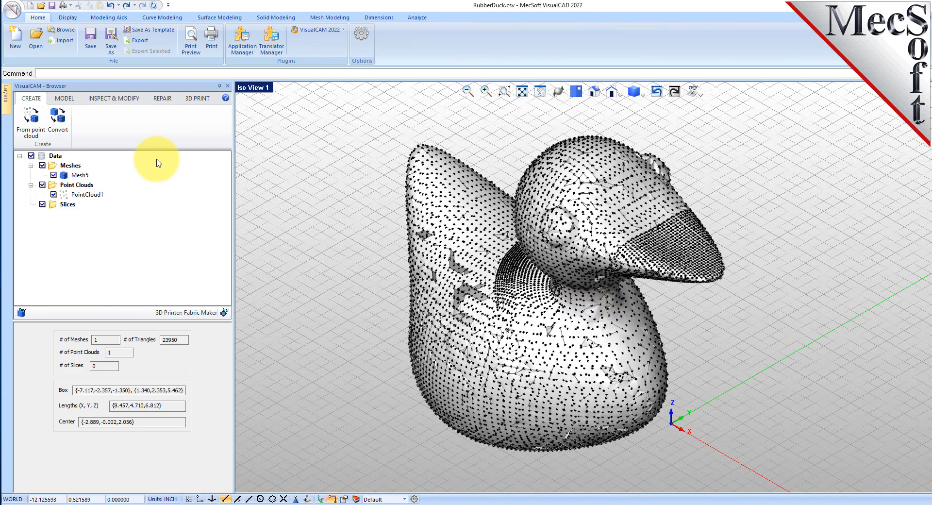
pyautogui.click(54, 195)
pyautogui.moveTo(572, 339); pyautogui.dragTo(489, 298, button='right')
# Step: Run the Diagnose checks on the mesh, review the found edge and triangle problems, and close the panel
pyautogui.click(96, 103)
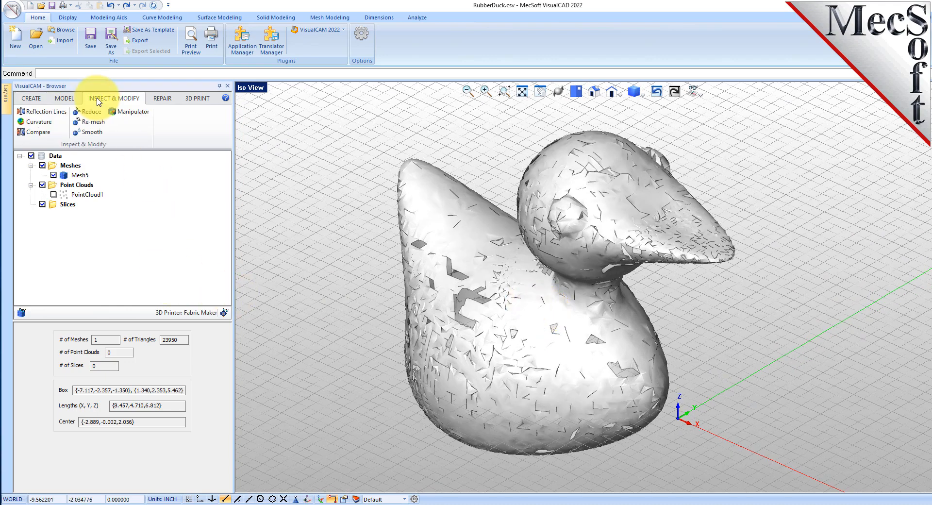
pyautogui.click(163, 99)
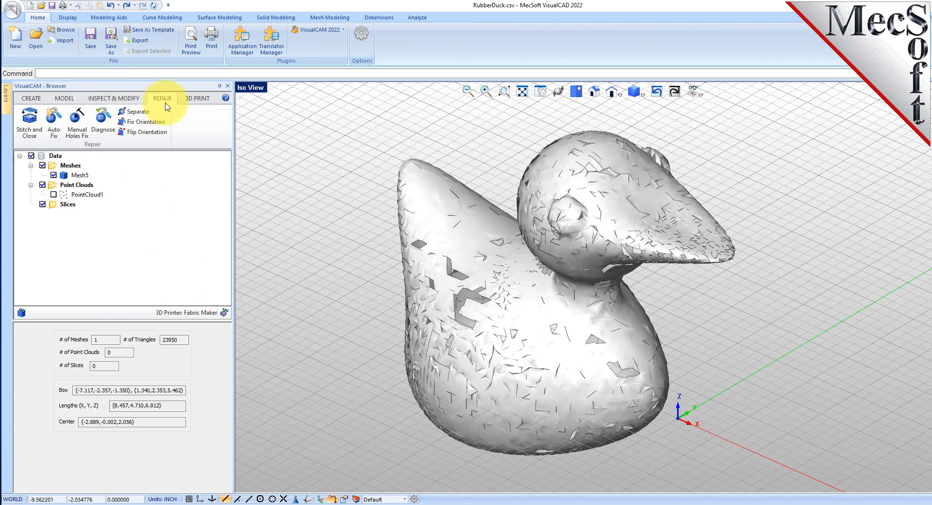
pyautogui.click(102, 121)
pyautogui.click(474, 246)
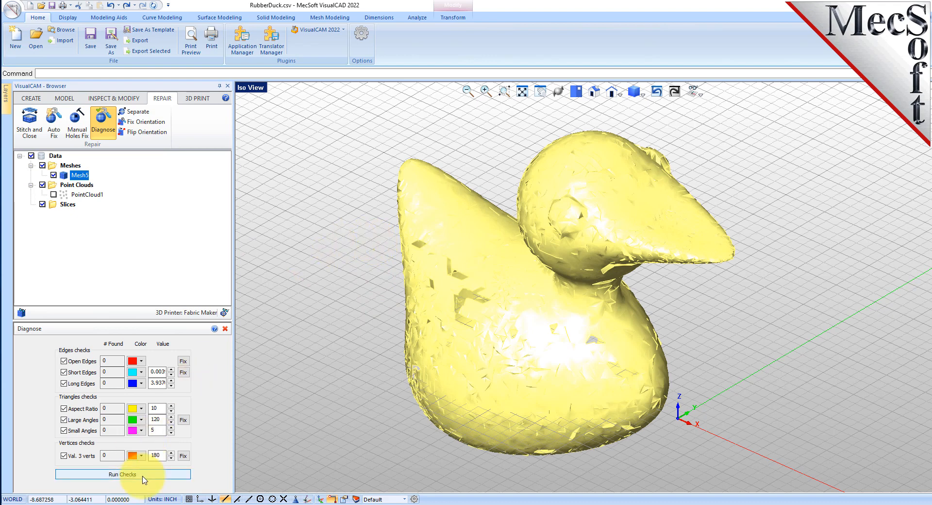
pyautogui.click(144, 480)
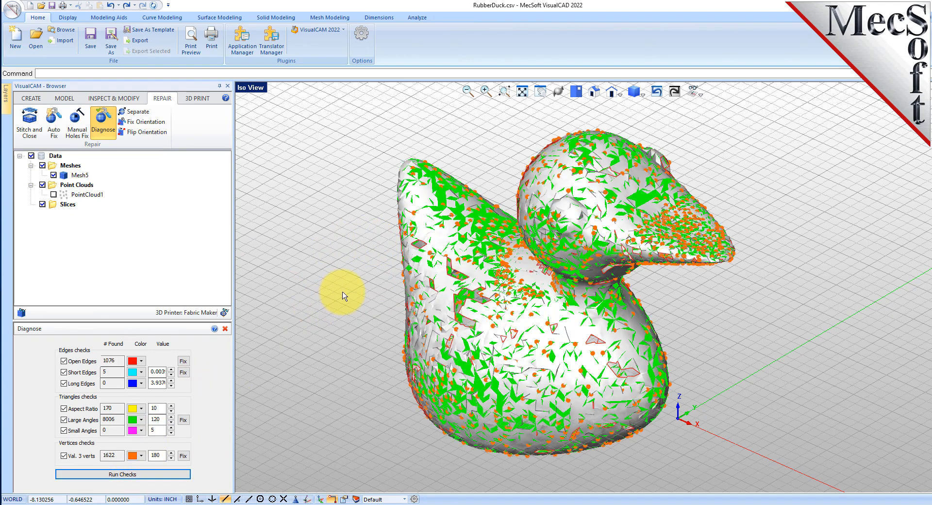
pyautogui.doubleClick(118, 361)
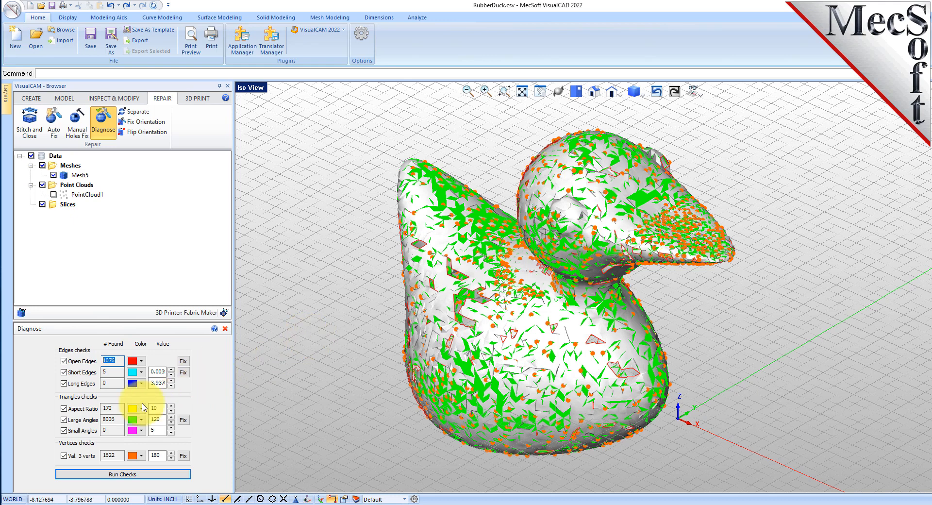
pyautogui.click(226, 330)
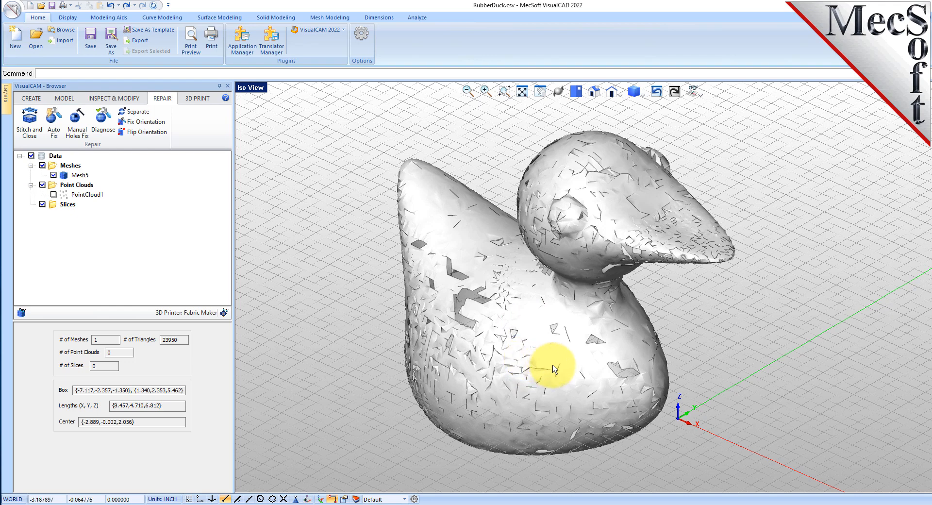
# Step: Repair the mesh with Auto Fix
pyautogui.click(53, 194)
pyautogui.click(53, 194)
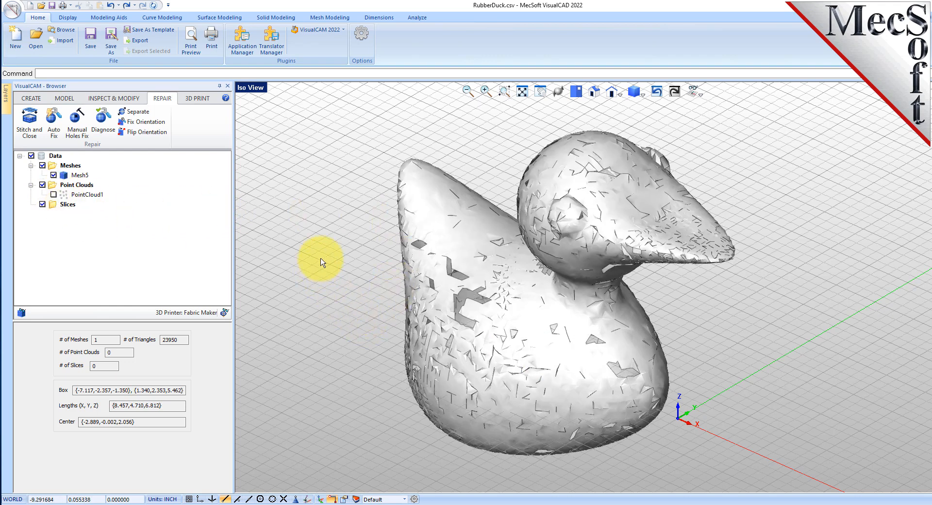
pyautogui.click(59, 126)
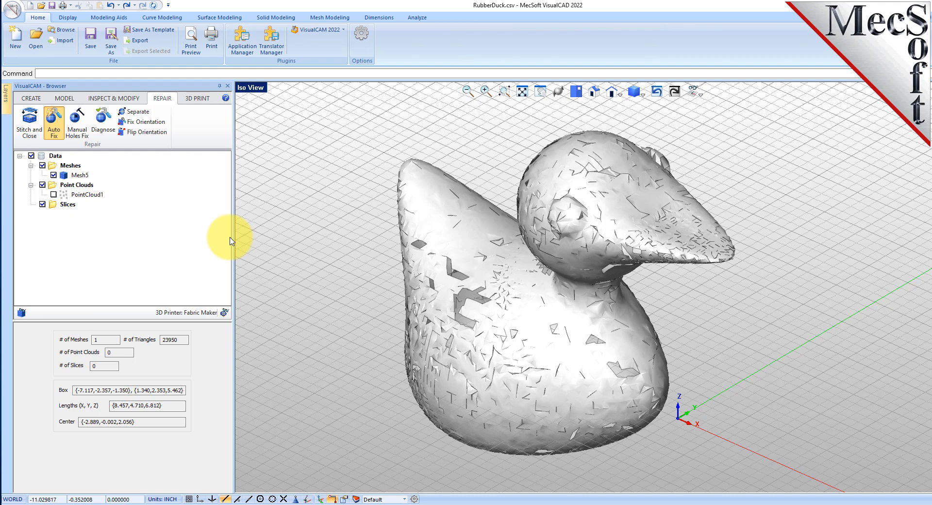
pyautogui.click(497, 215)
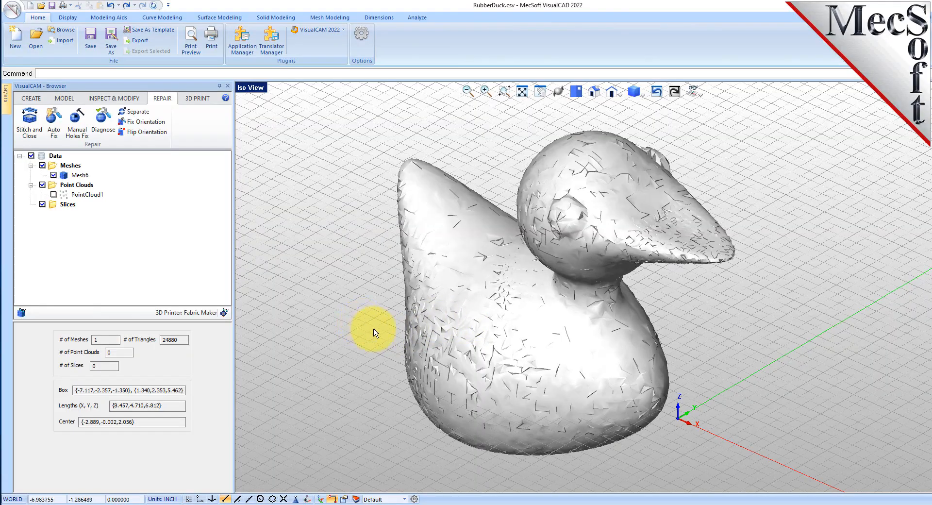
pyautogui.moveTo(534, 307)
pyautogui.mouseDown(button='middle')
pyautogui.moveTo(537, 401)
pyautogui.moveTo(530, 266)
pyautogui.moveTo(520, 307)
pyautogui.moveTo(525, 232)
pyautogui.moveTo(531, 298)
pyautogui.mouseUp(button='middle')
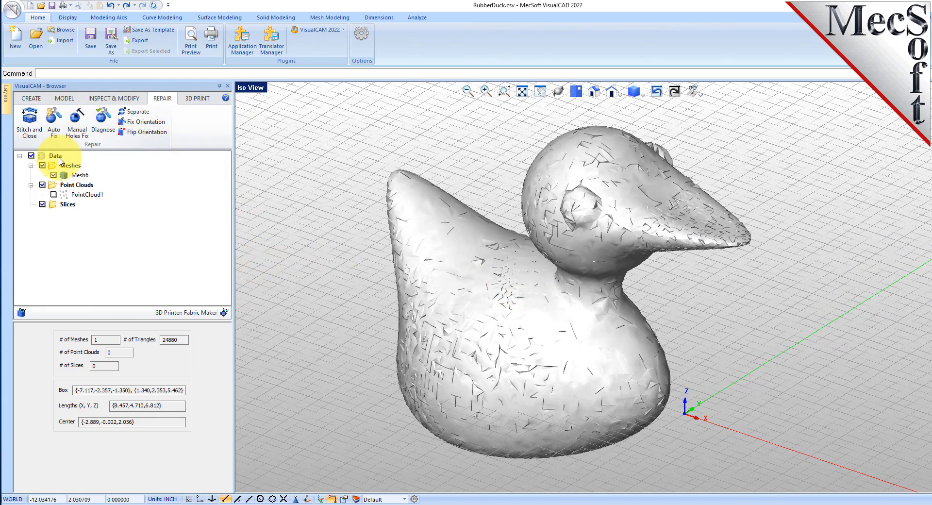
# Step: Run the Diagnose checks again on the repaired mesh and close the panel
pyautogui.click(103, 119)
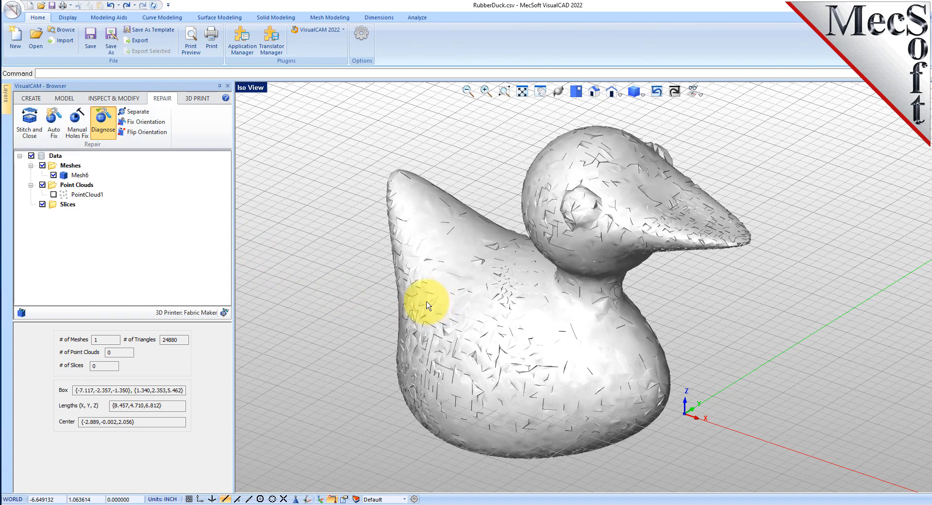
pyautogui.click(441, 298)
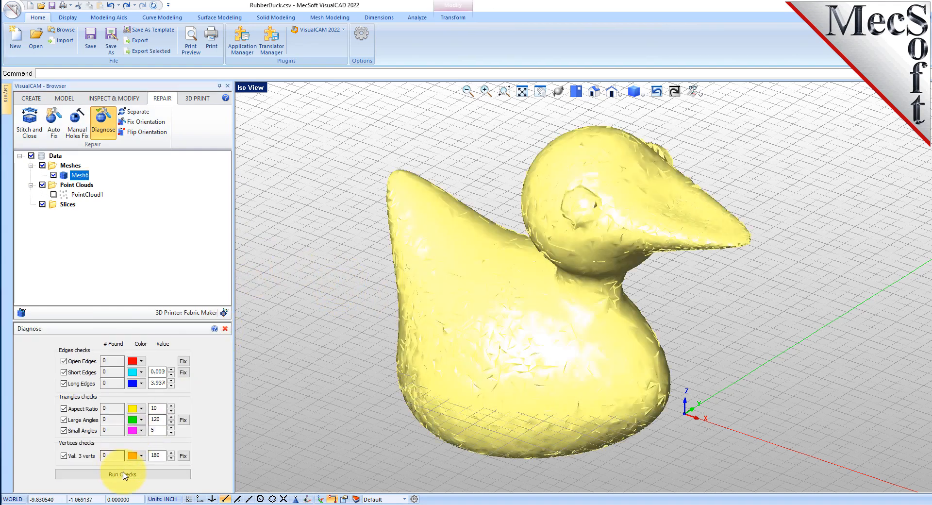
pyautogui.click(125, 475)
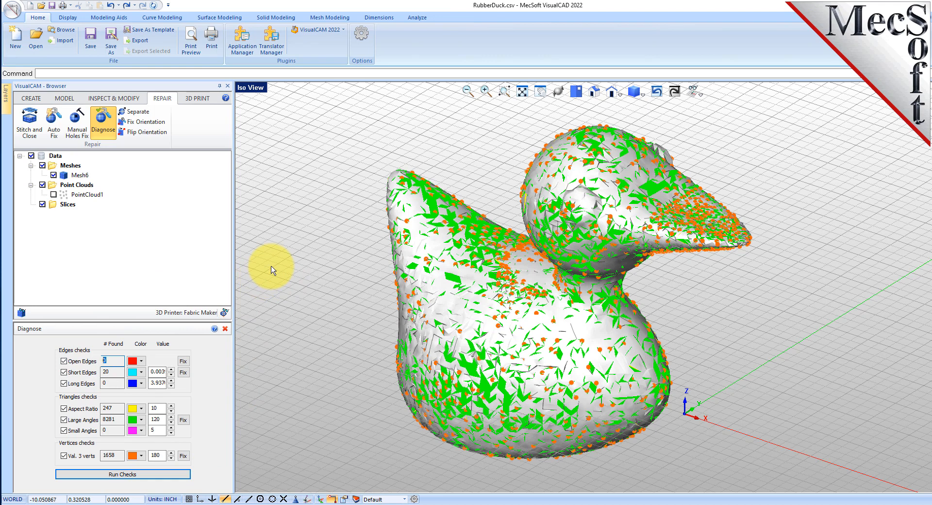
pyautogui.click(225, 329)
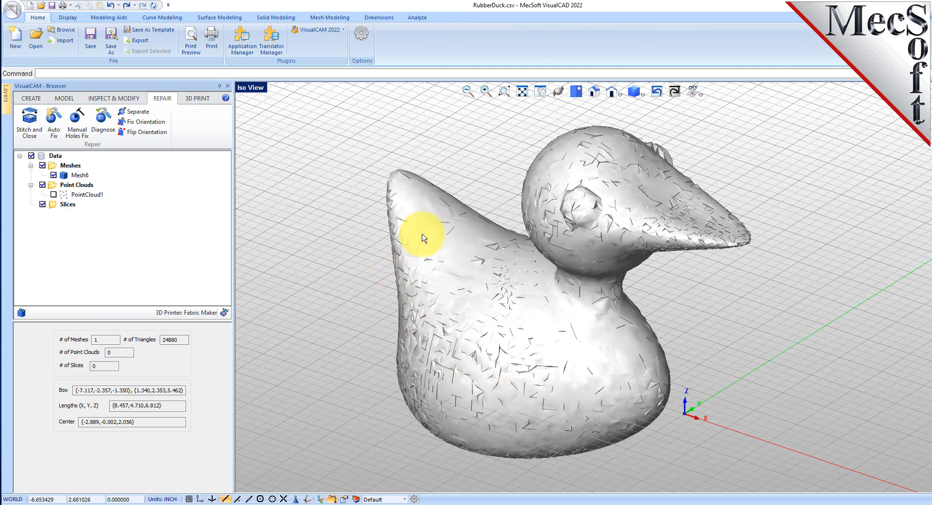
# Step: Re-mesh the repaired mesh uniformly with 4 iterations
pyautogui.click(71, 101)
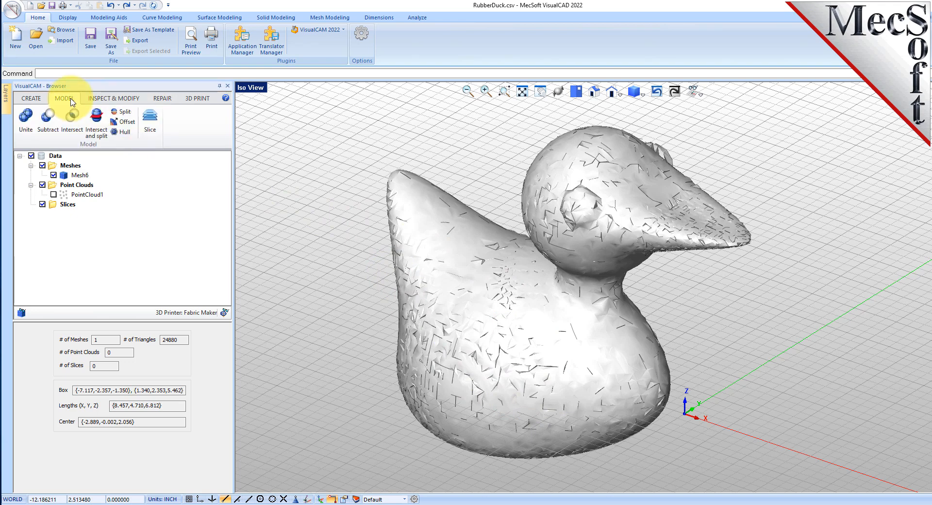
pyautogui.click(130, 99)
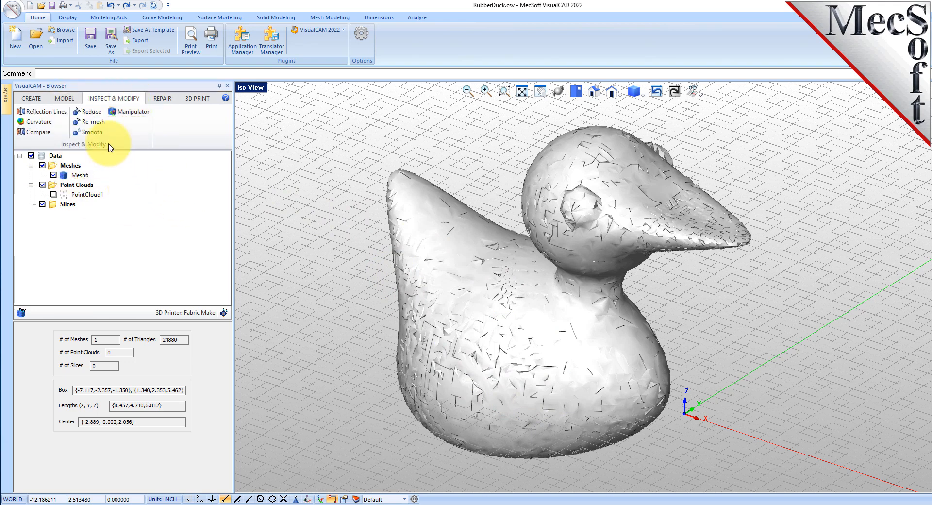
pyautogui.click(93, 124)
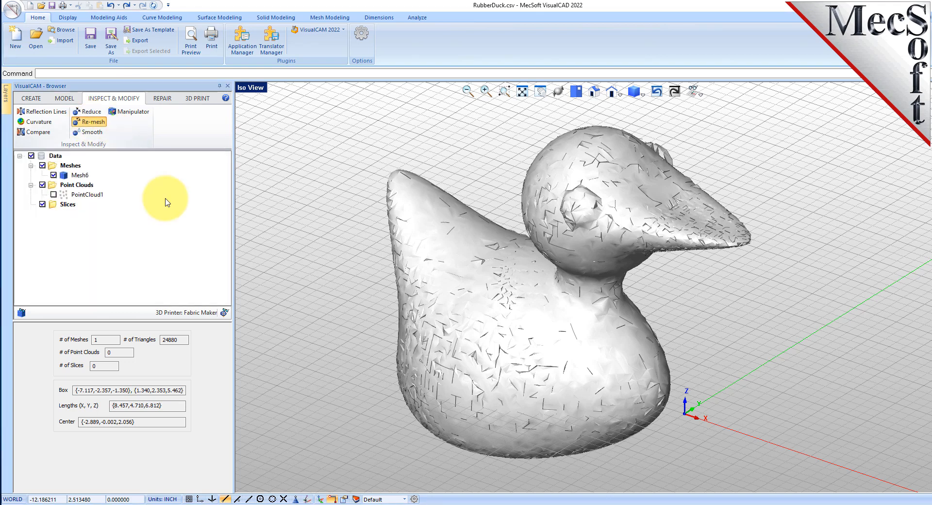
pyautogui.click(426, 239)
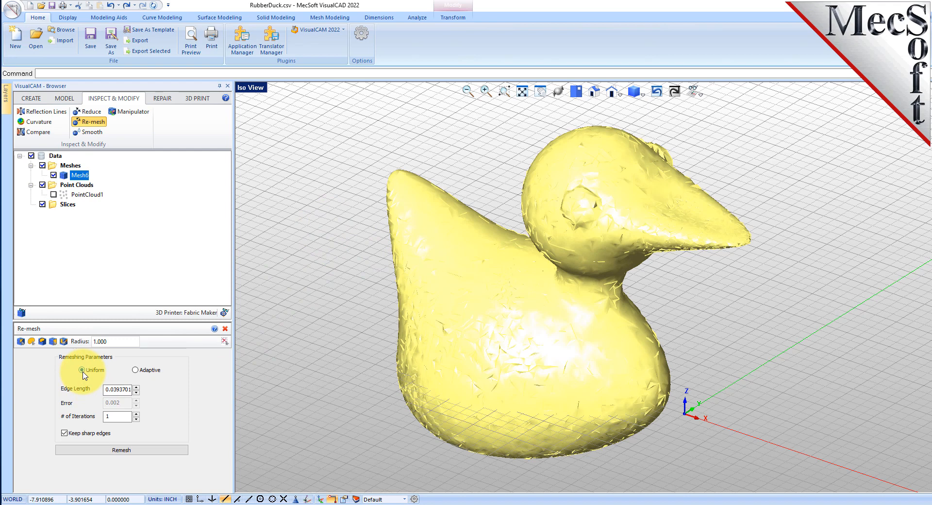
pyautogui.doubleClick(119, 417)
pyautogui.write('4')
pyautogui.click(124, 454)
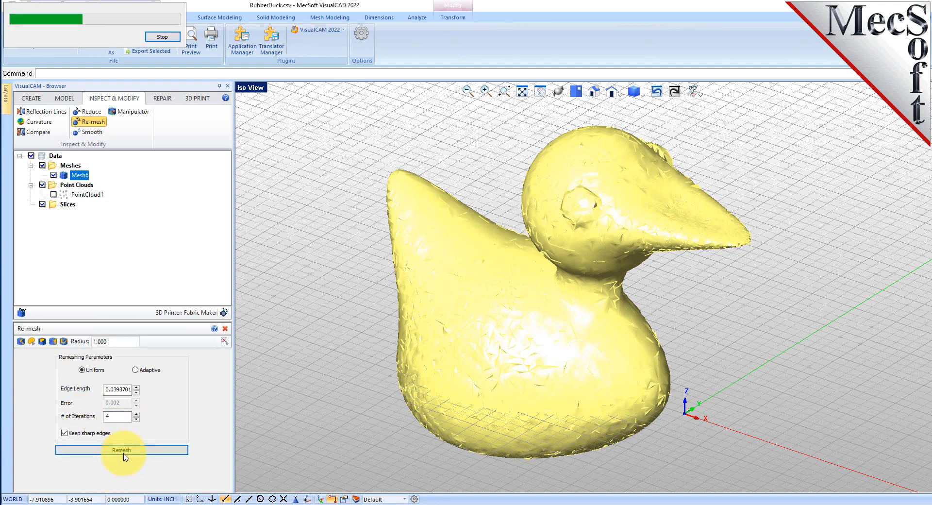
pyautogui.moveTo(574, 212); pyautogui.dragTo(581, 221, button='middle')
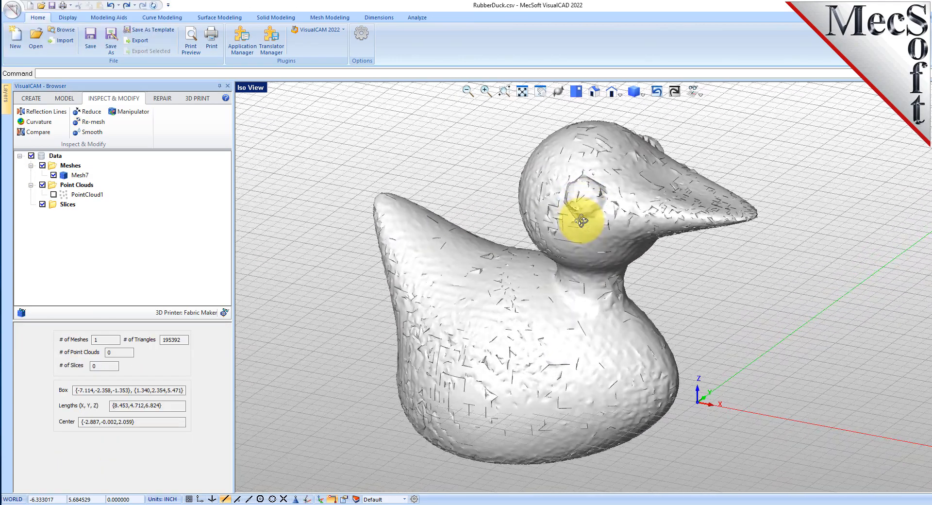
# Step: Turn on the mesh edge display in the Options' Display settings and zoom in on the triangles
pyautogui.click(361, 33)
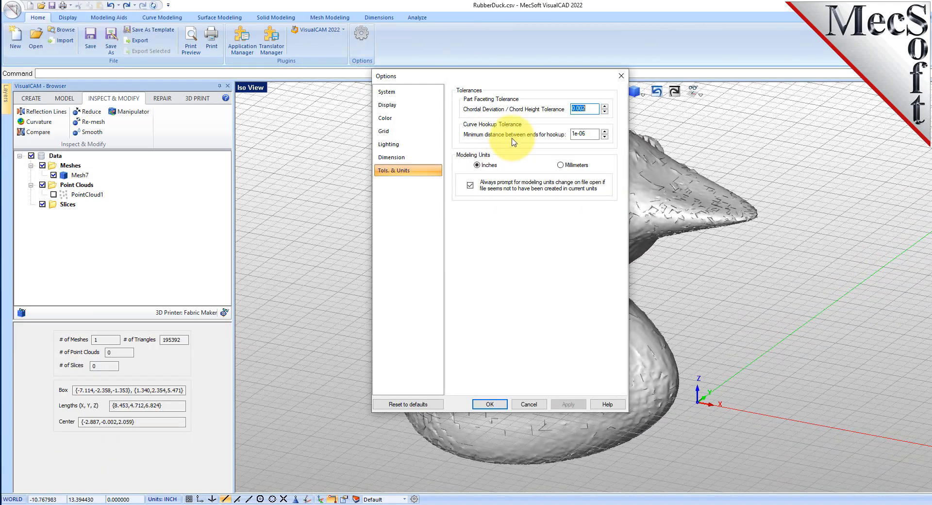
pyautogui.click(393, 105)
pyautogui.click(566, 148)
pyautogui.click(490, 404)
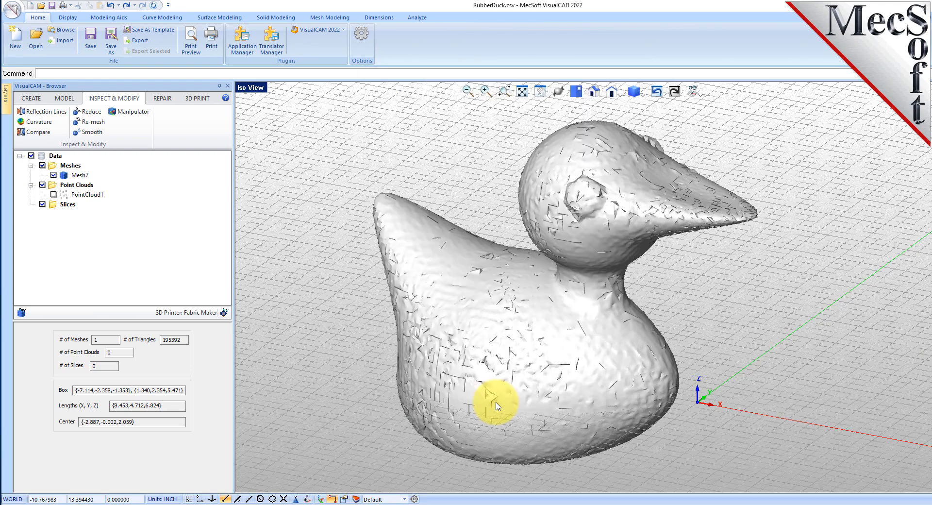
pyautogui.scroll(5, 506, 248)
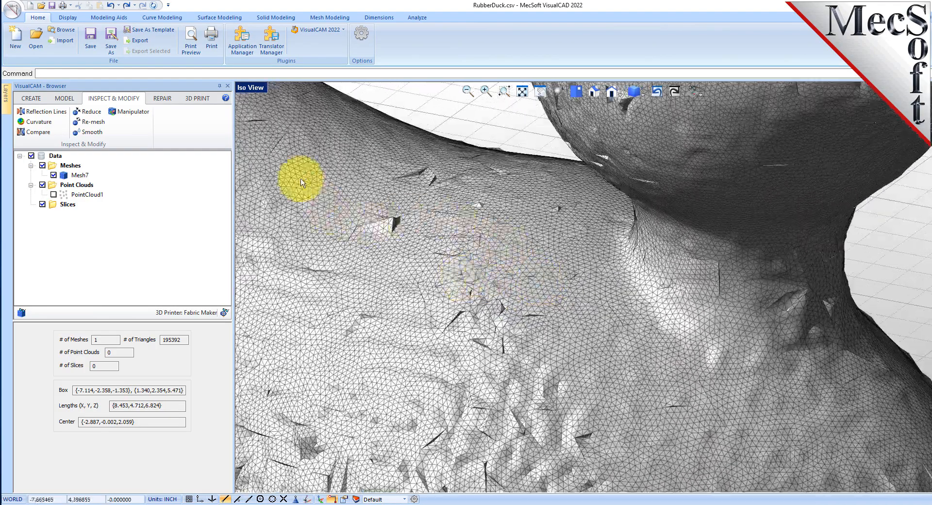
# Step: Select the re-meshed duck mesh and apply the Smooth command to it
pyautogui.scroll(-1, 493, 278)
pyautogui.scroll(-3, 651, 230)
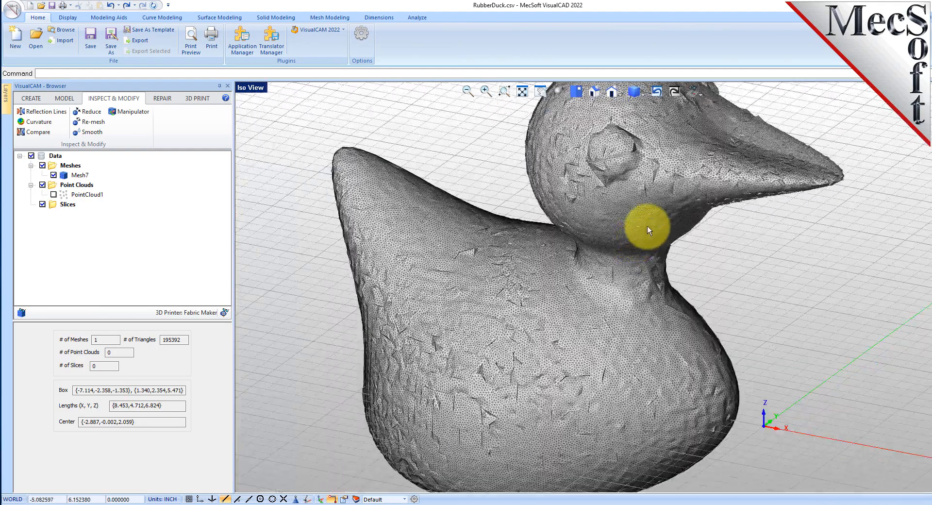
pyautogui.scroll(-3, 578, 245)
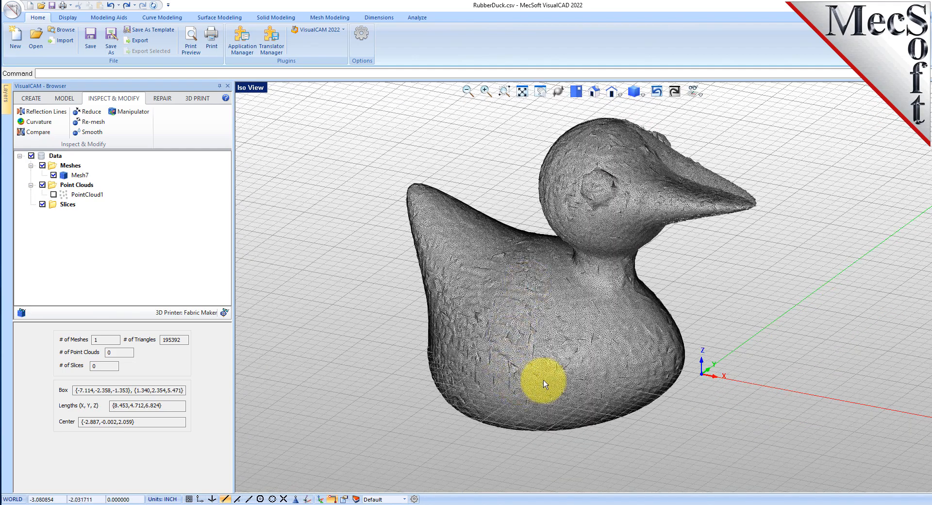
pyautogui.scroll(1, 526, 399)
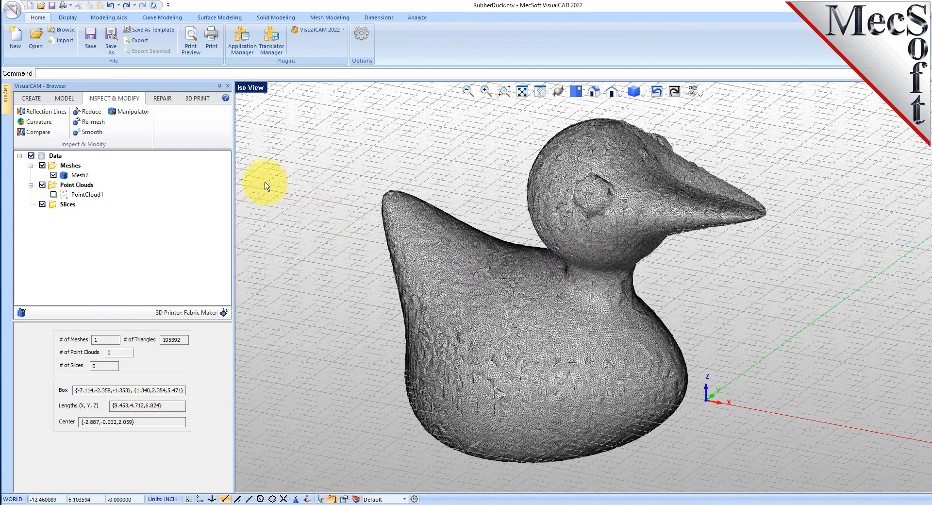
pyautogui.click(92, 132)
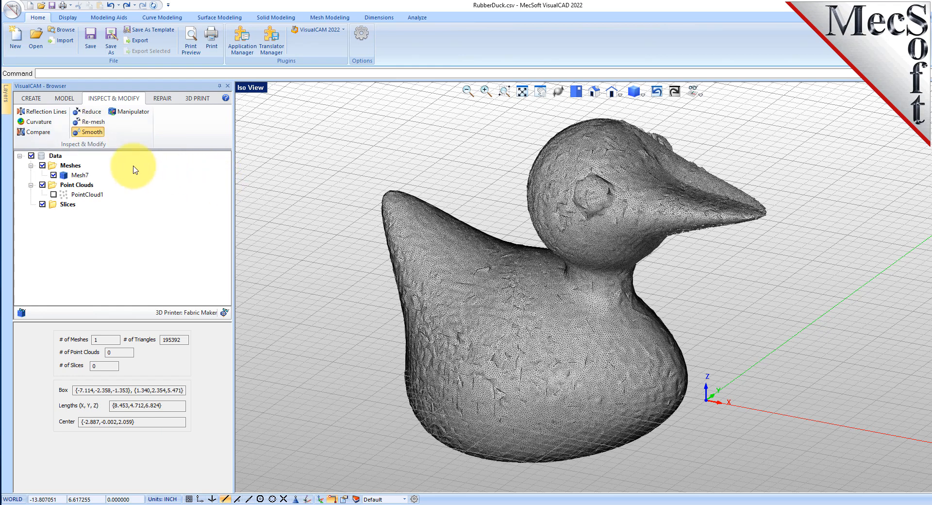
pyautogui.click(459, 259)
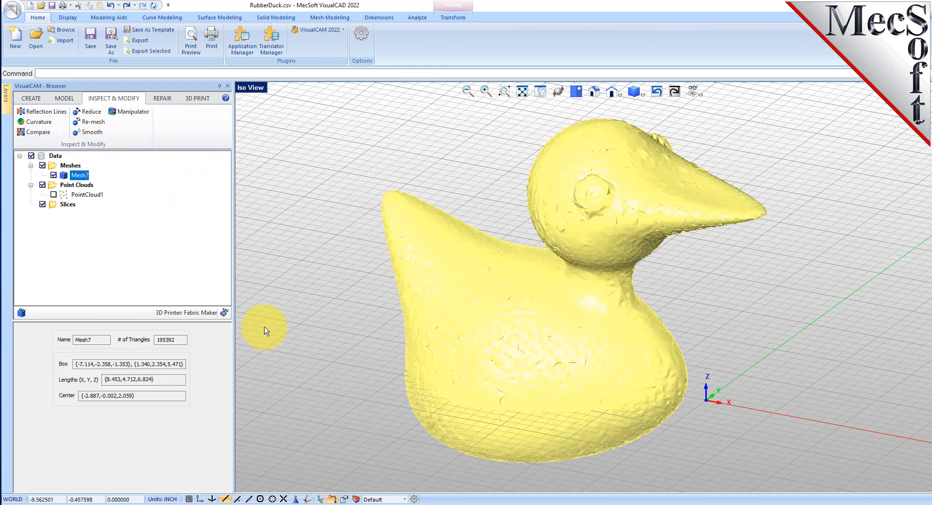
pyautogui.click(92, 132)
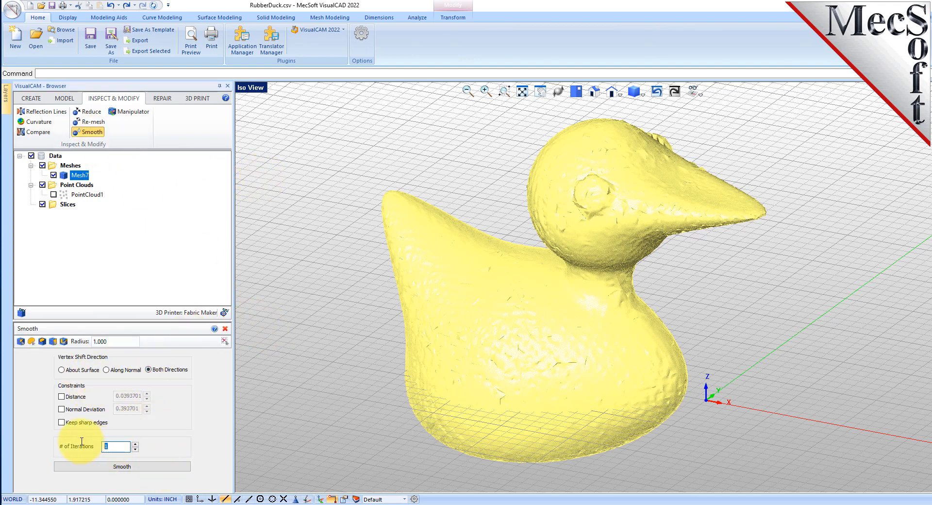
pyautogui.click(122, 467)
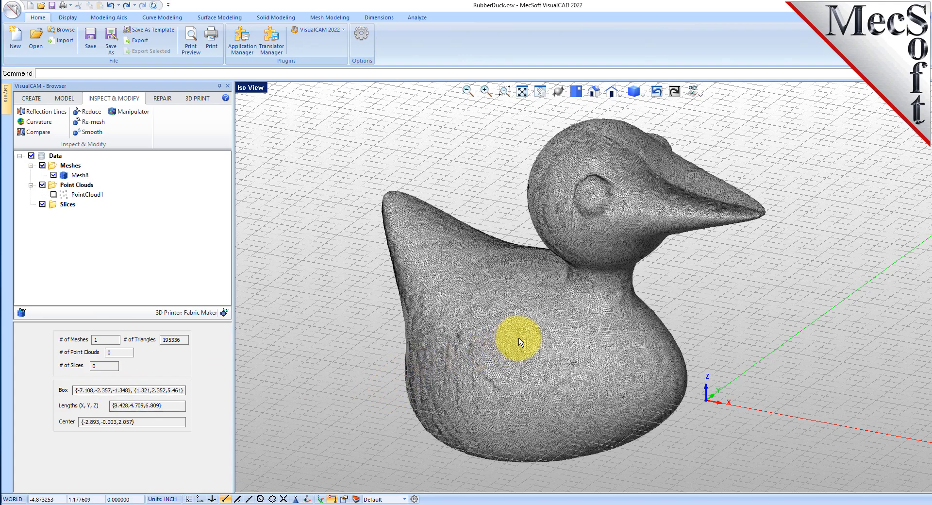
# Step: Zoom in and orbit around the mesh to inspect the smoothed triangle surface
pyautogui.scroll(3, 539, 328)
pyautogui.scroll(-3, 513, 350)
pyautogui.moveTo(513, 351); pyautogui.dragTo(517, 303, button='middle')
pyautogui.scroll(5, 519, 311)
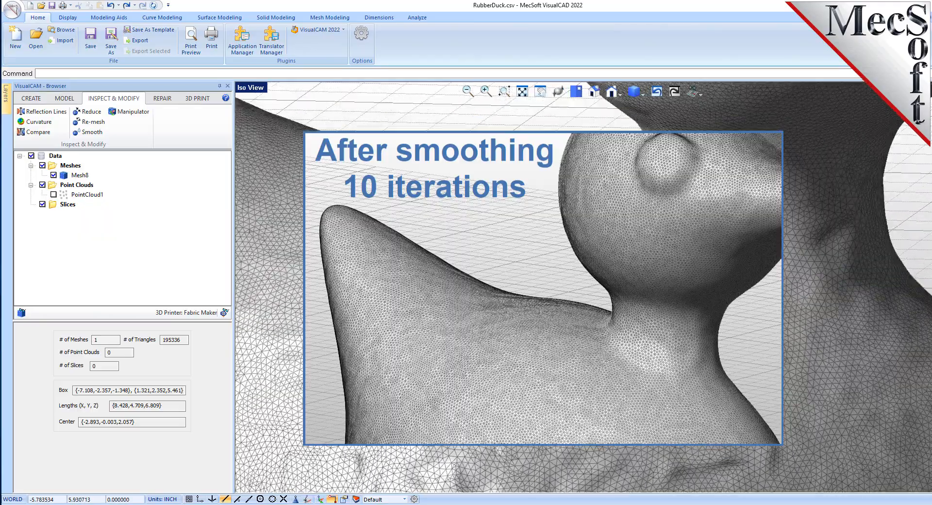
pyautogui.scroll(-3, 520, 313)
pyautogui.scroll(-4, 518, 353)
pyautogui.moveTo(558, 264); pyautogui.dragTo(581, 325, button='middle')
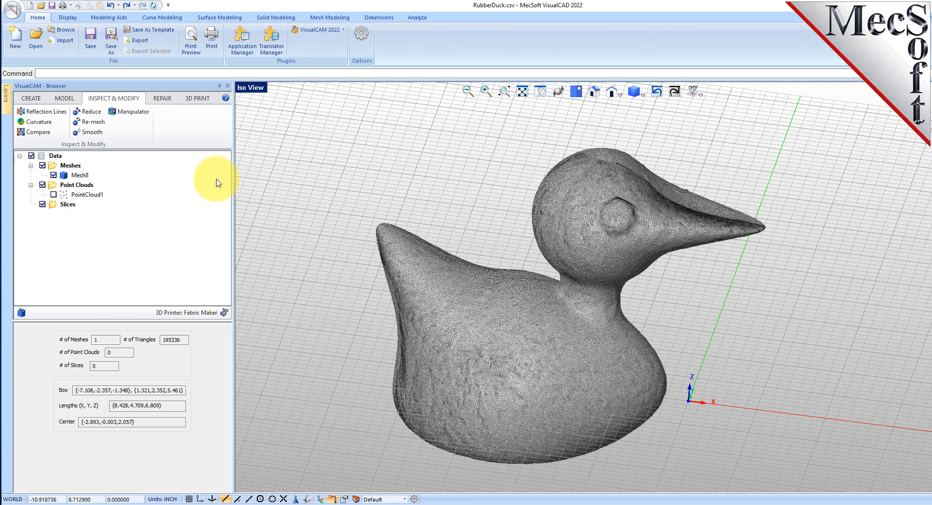
# Step: Render vertical reflection lines on the smoothed mesh to check its surface quality
pyautogui.click(48, 112)
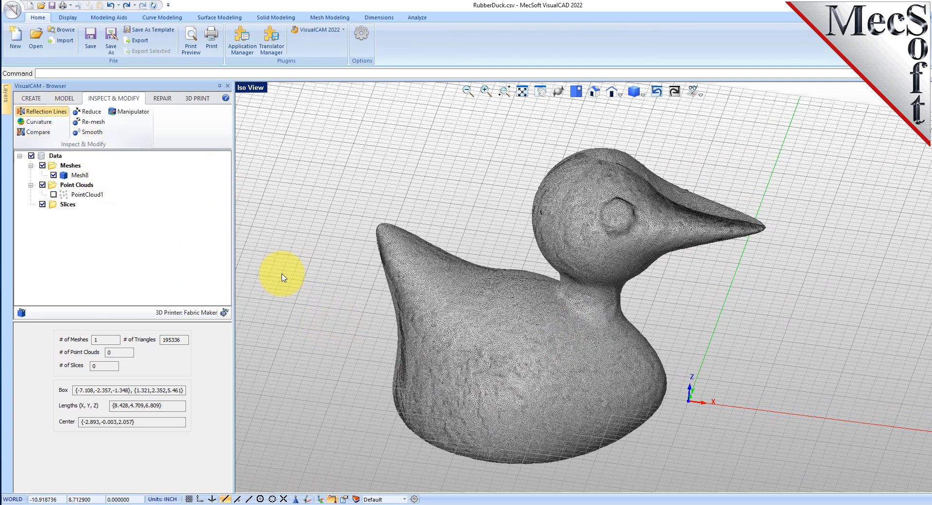
pyautogui.click(437, 285)
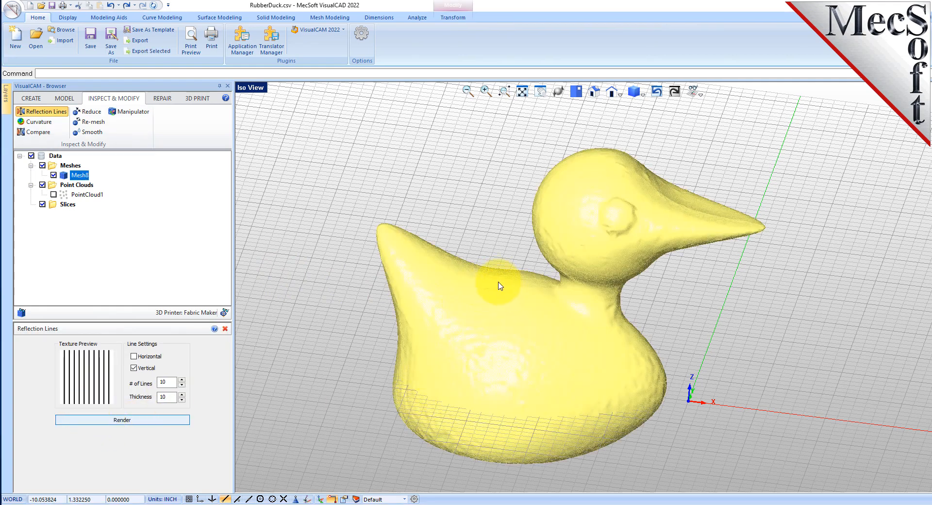
pyautogui.moveTo(514, 350)
pyautogui.mouseDown(button='middle')
pyautogui.moveTo(535, 389)
pyautogui.moveTo(523, 333)
pyautogui.moveTo(541, 298)
pyautogui.moveTo(507, 350)
pyautogui.mouseUp(button='middle')
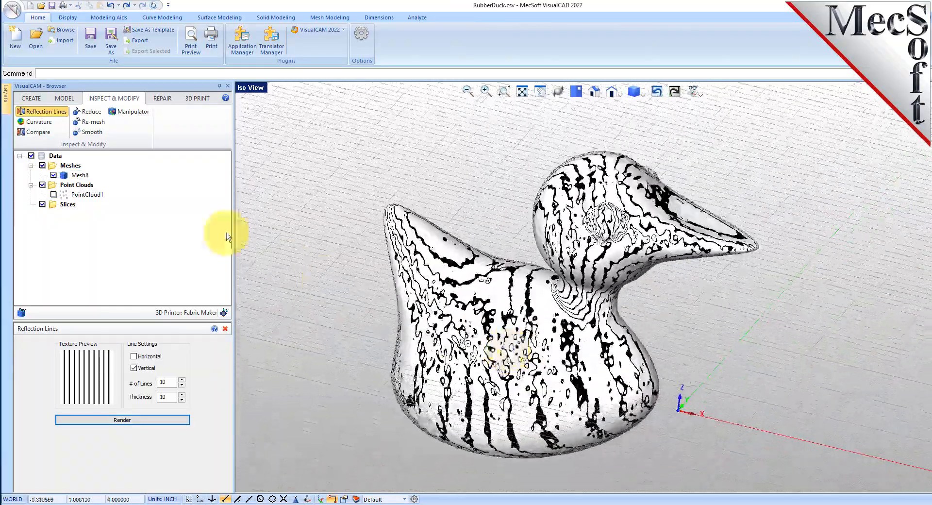
# Step: Analyze the mesh's Mean curvature, orbit to review the color map, and close the Curvature panel
pyautogui.click(39, 121)
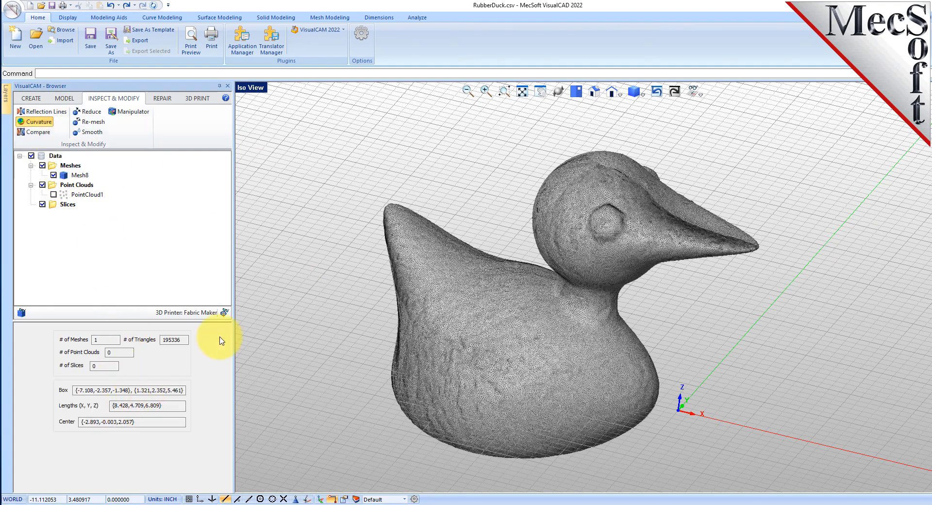
pyautogui.click(484, 291)
pyautogui.press('Escape')
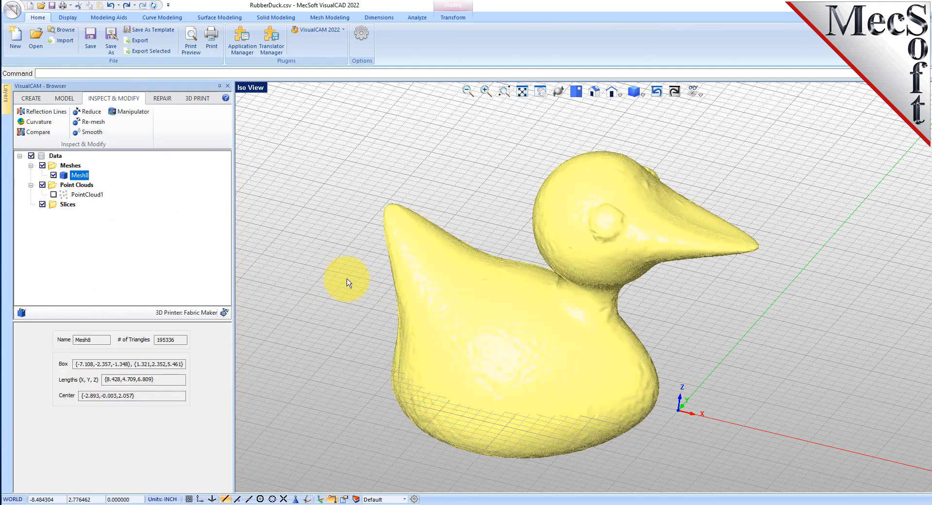
pyautogui.click(39, 121)
pyautogui.click(127, 382)
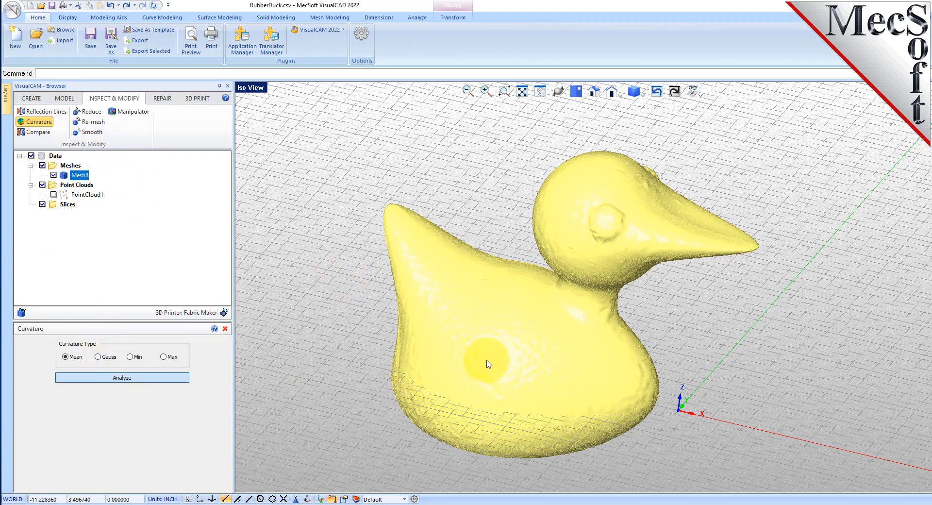
pyautogui.moveTo(564, 261); pyautogui.dragTo(601, 239, button='middle')
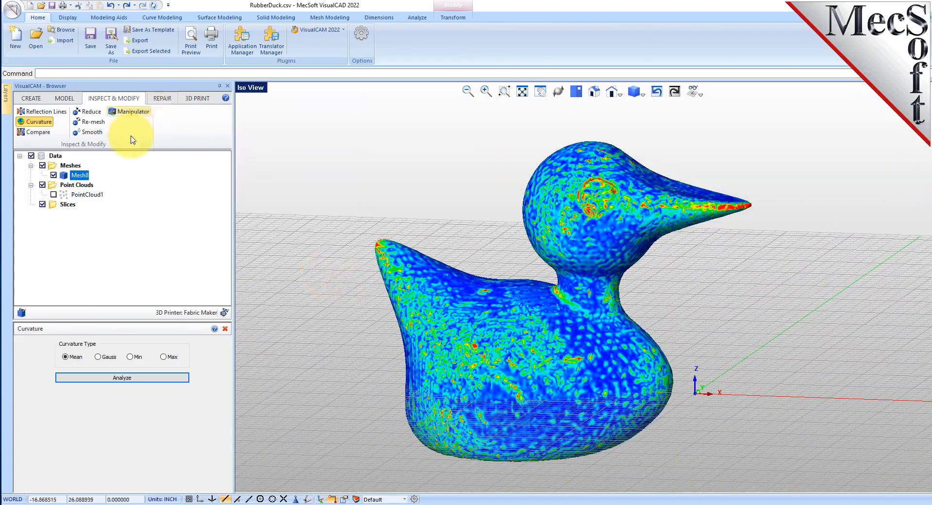
pyautogui.click(226, 330)
pyautogui.click(348, 208)
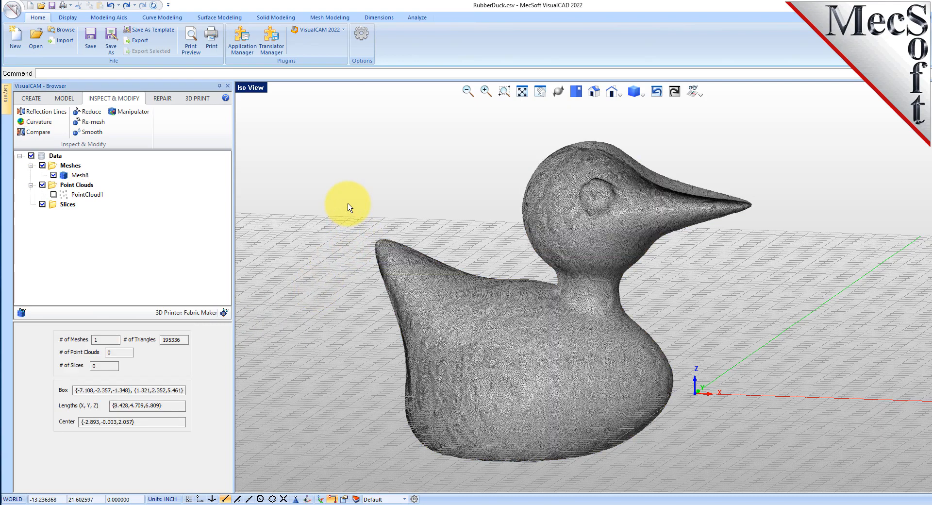
# Step: Slice the smoothed mesh with a distance of 0.1 between each slice
pyautogui.click(65, 99)
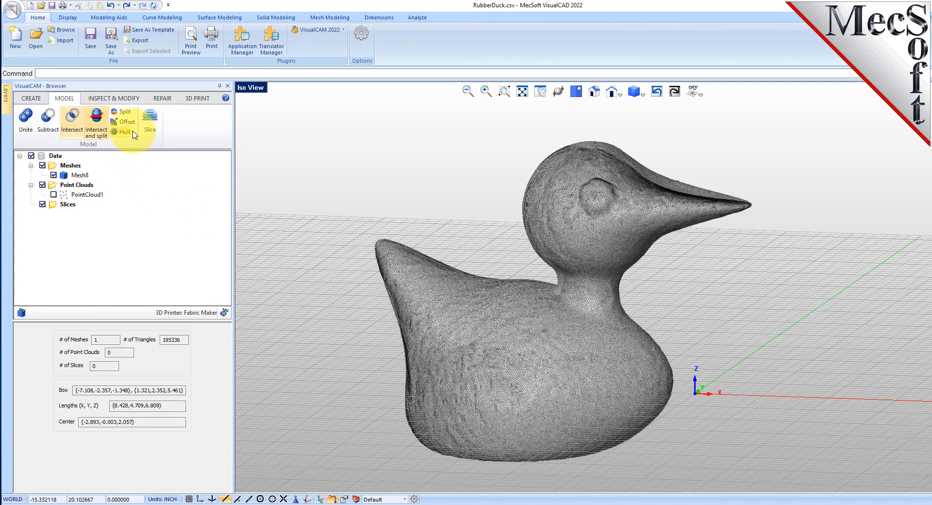
pyautogui.click(150, 123)
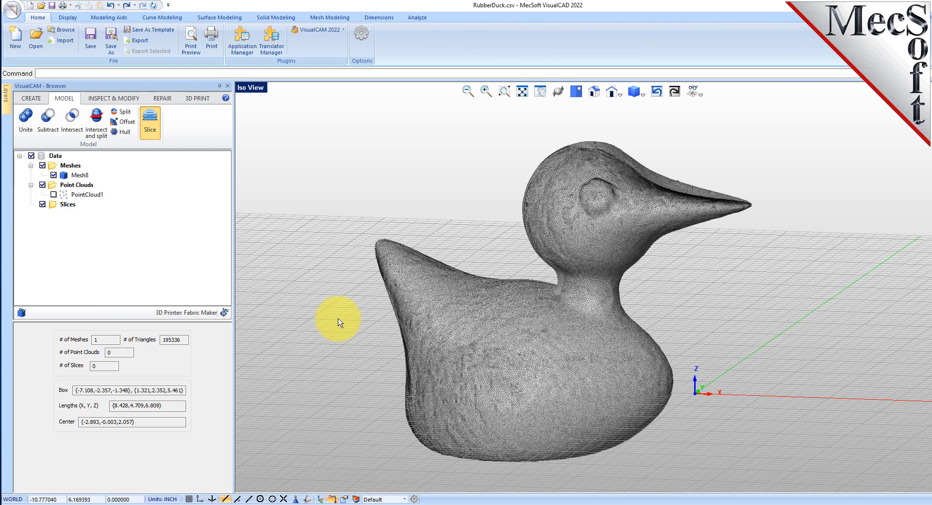
pyautogui.click(452, 317)
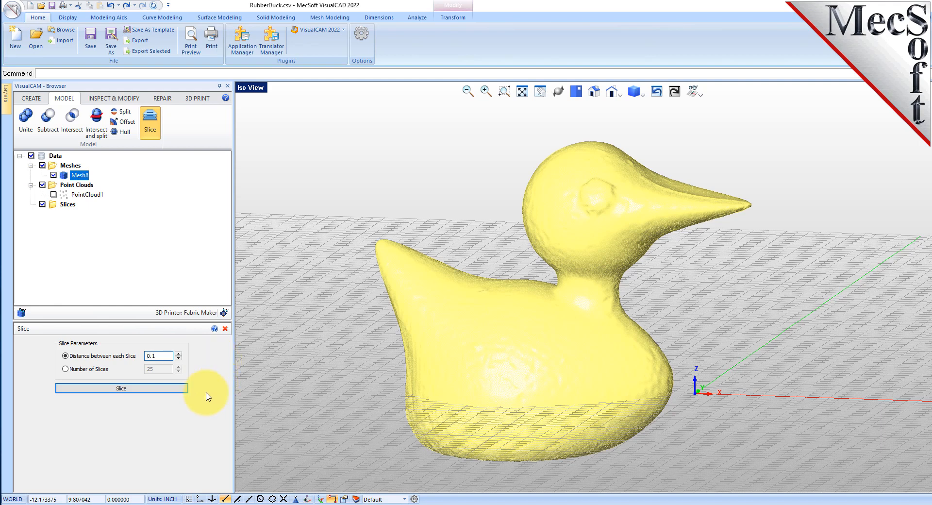
pyautogui.click(126, 390)
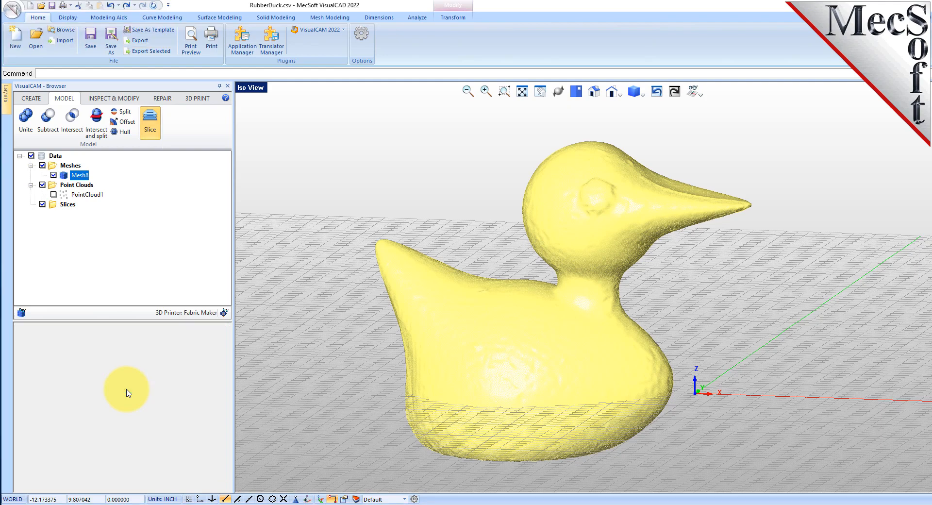
# Step: Hide the mesh and the grid so only the slice contours are displayed
pyautogui.click(79, 214)
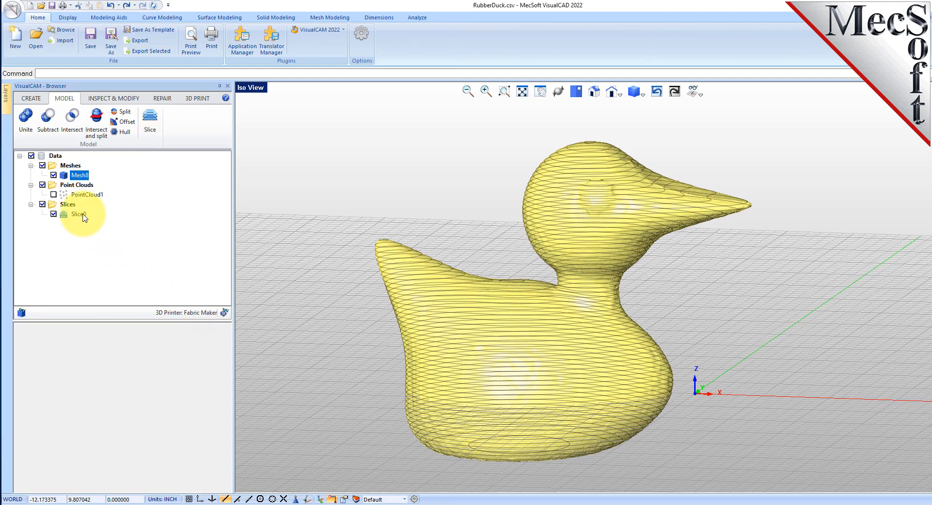
pyautogui.click(55, 176)
pyautogui.click(318, 175)
pyautogui.moveTo(472, 263)
pyautogui.mouseDown(button='middle')
pyautogui.moveTo(506, 318)
pyautogui.moveTo(481, 218)
pyautogui.moveTo(477, 265)
pyautogui.moveTo(474, 206)
pyautogui.moveTo(485, 264)
pyautogui.mouseUp(button='middle')
pyautogui.click(700, 92)
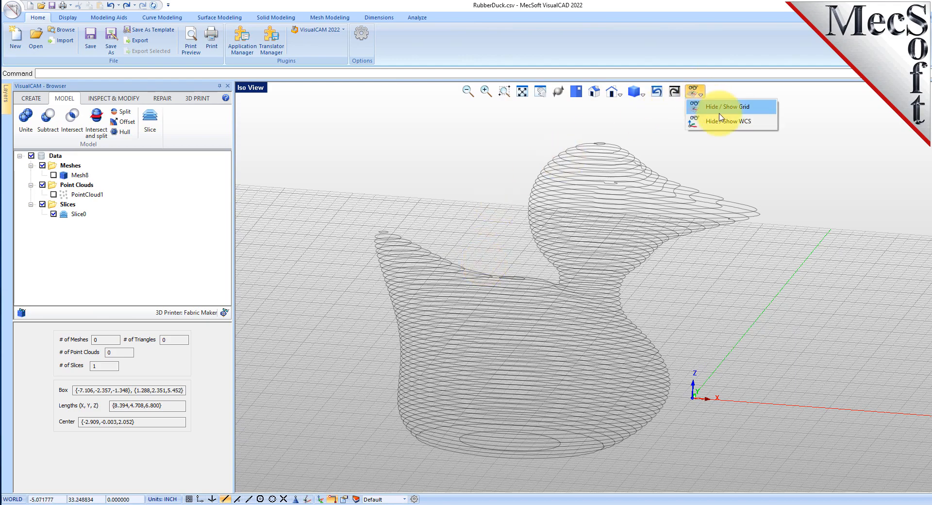
pyautogui.click(734, 115)
pyautogui.moveTo(554, 314)
pyautogui.mouseDown(button='middle')
pyautogui.moveTo(566, 359)
pyautogui.moveTo(565, 258)
pyautogui.moveTo(561, 311)
pyautogui.mouseUp(button='middle')
# Step: Examine the slice contours from the front view and an isometric view
pyautogui.click(594, 92)
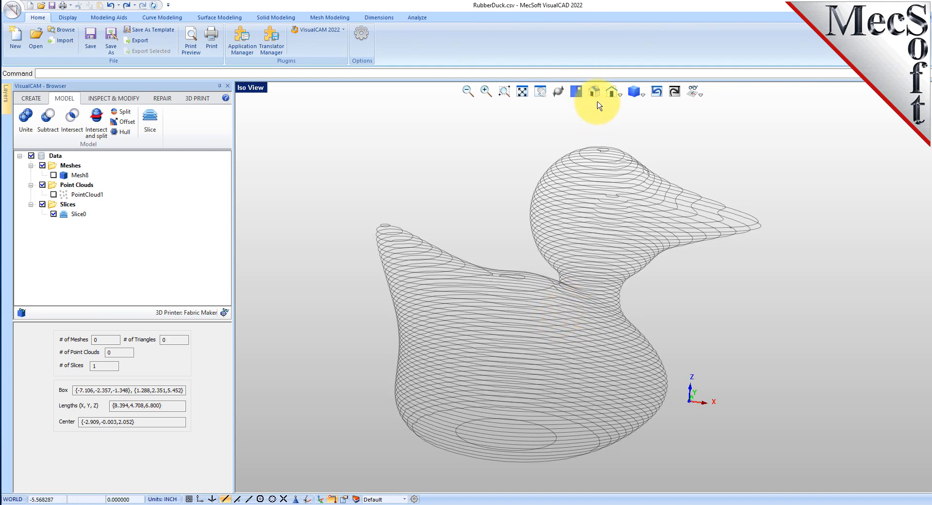
pyautogui.click(620, 94)
pyautogui.click(641, 122)
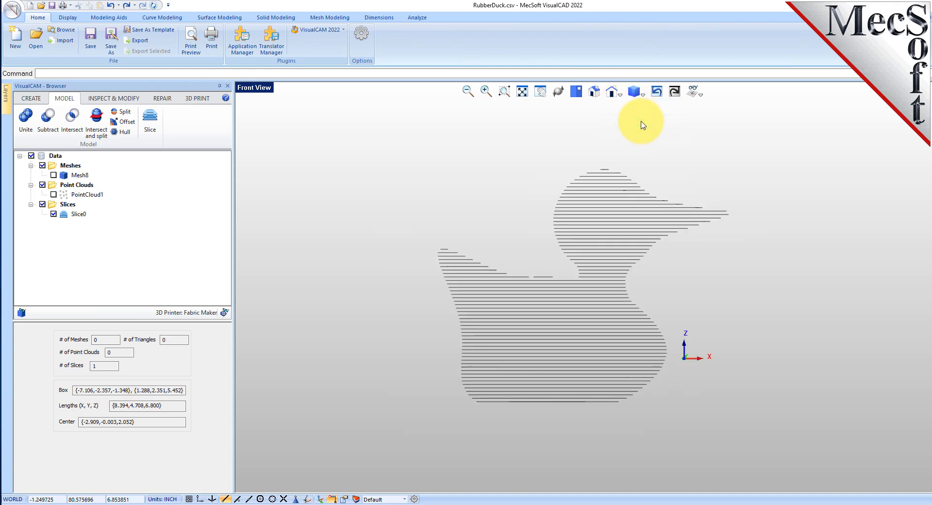
pyautogui.scroll(3, 599, 243)
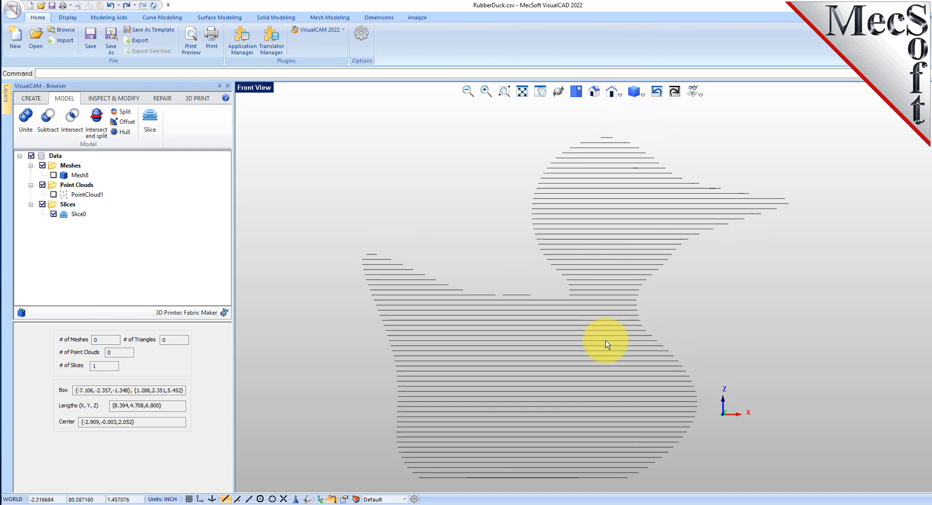
pyautogui.click(593, 92)
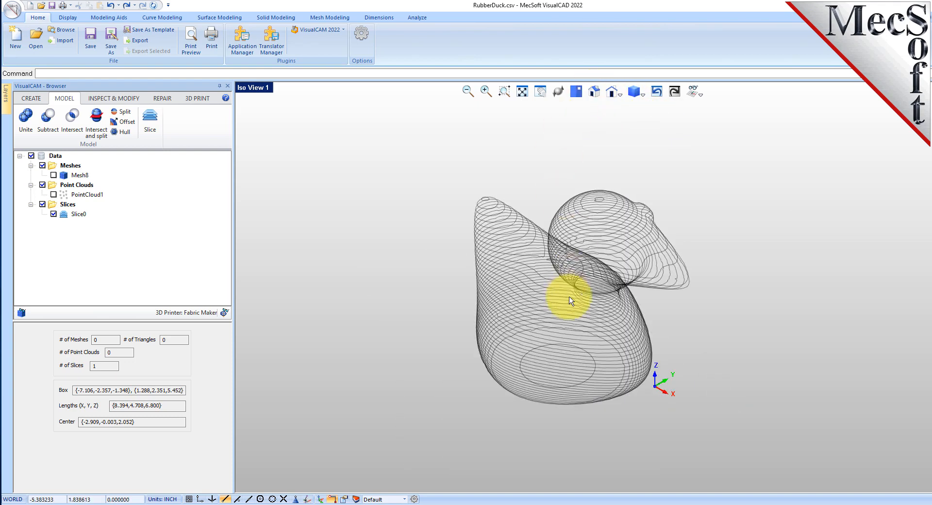
pyautogui.scroll(3, 587, 267)
pyautogui.scroll(-4, 541, 279)
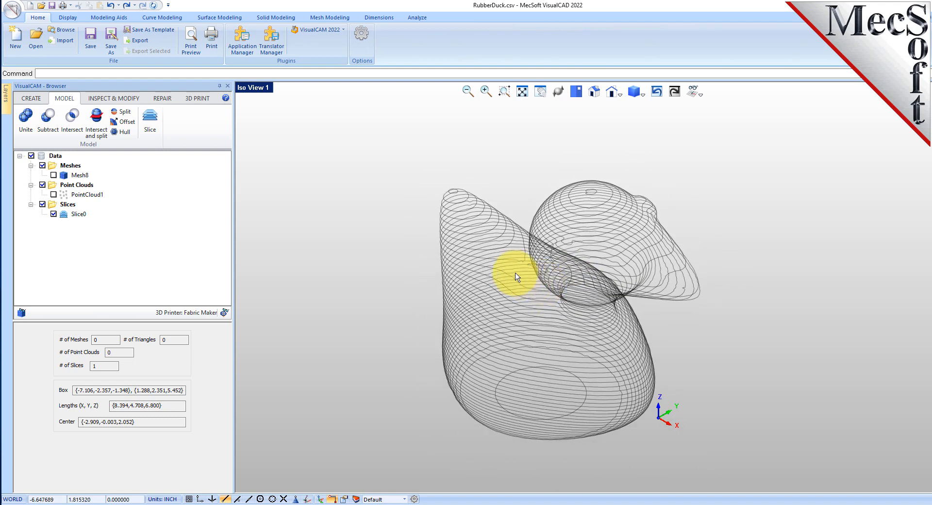
pyautogui.click(77, 214)
pyautogui.rightClick(80, 219)
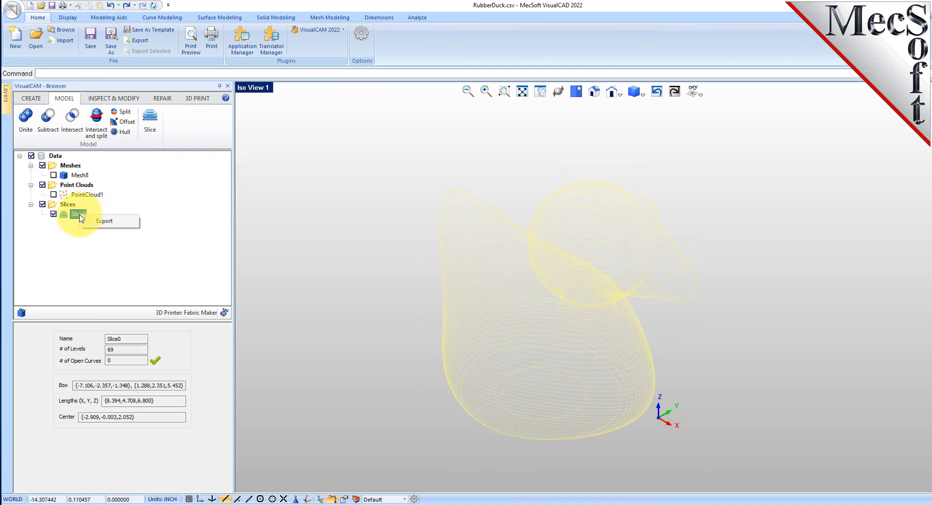
pyautogui.click(162, 187)
# Step: Display the mesh again together with the slice contours and orbit the view
pyautogui.click(53, 214)
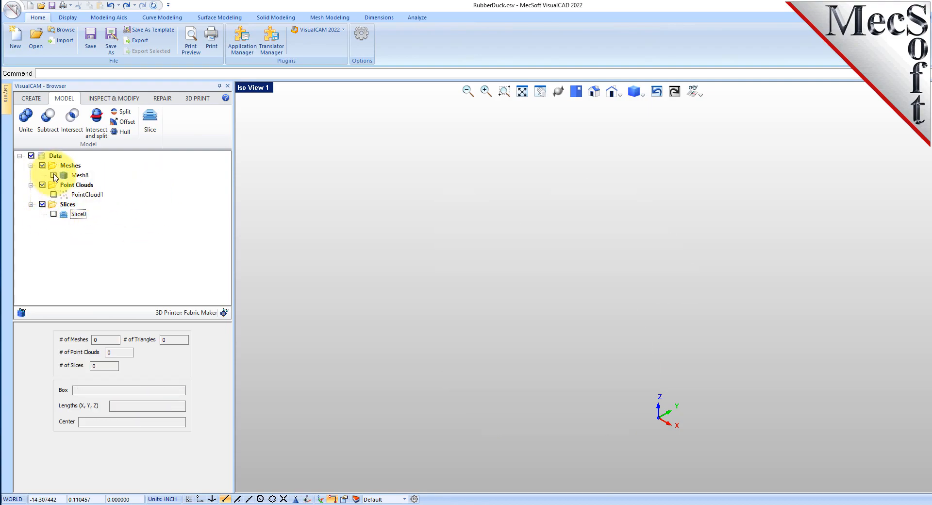
pyautogui.click(53, 175)
pyautogui.moveTo(535, 375); pyautogui.dragTo(439, 313, button='right')
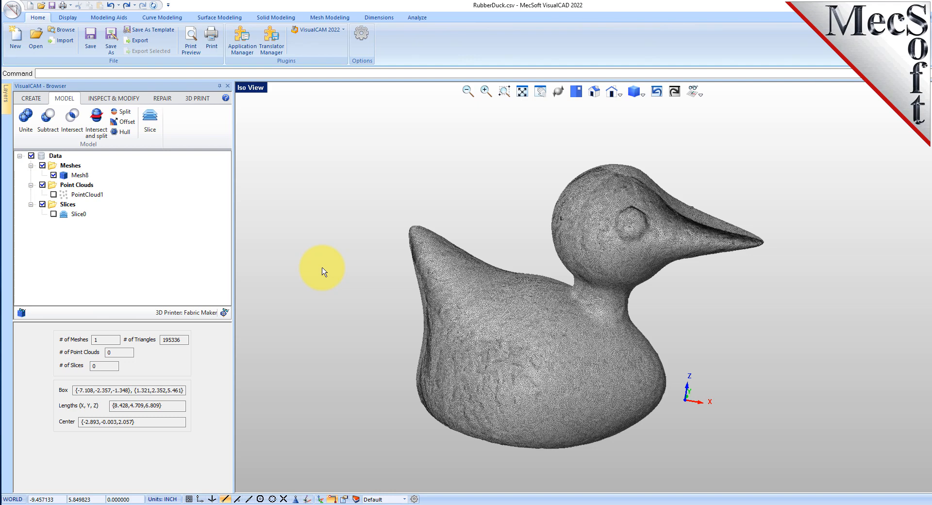
pyautogui.click(54, 214)
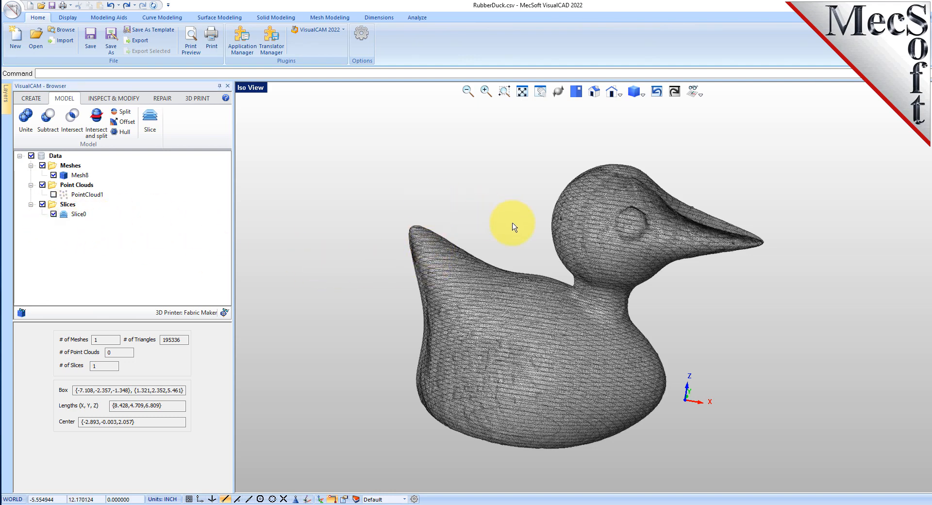
# Step: Select the whole mesh and rotate it with the transform gizmo so the duck tips onto its side
pyautogui.scroll(-2, 523, 242)
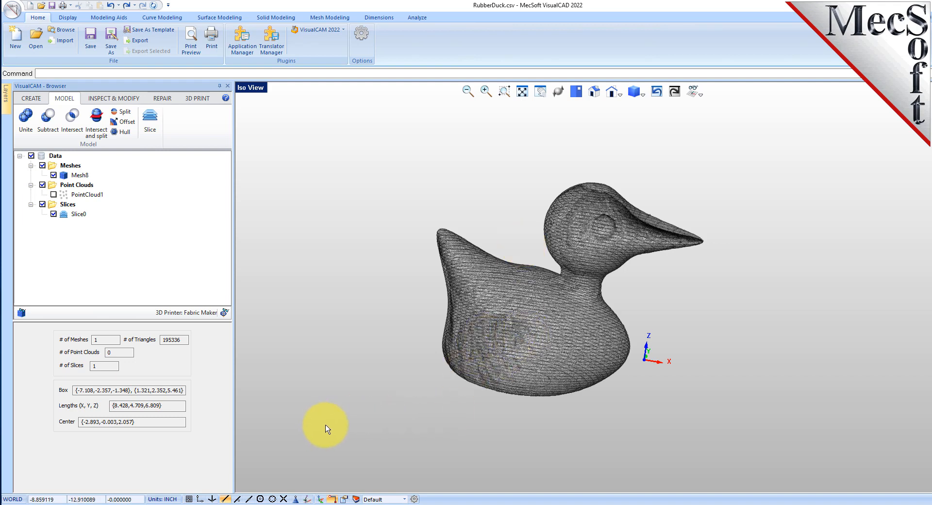
pyautogui.moveTo(337, 427); pyautogui.dragTo(817, 139)
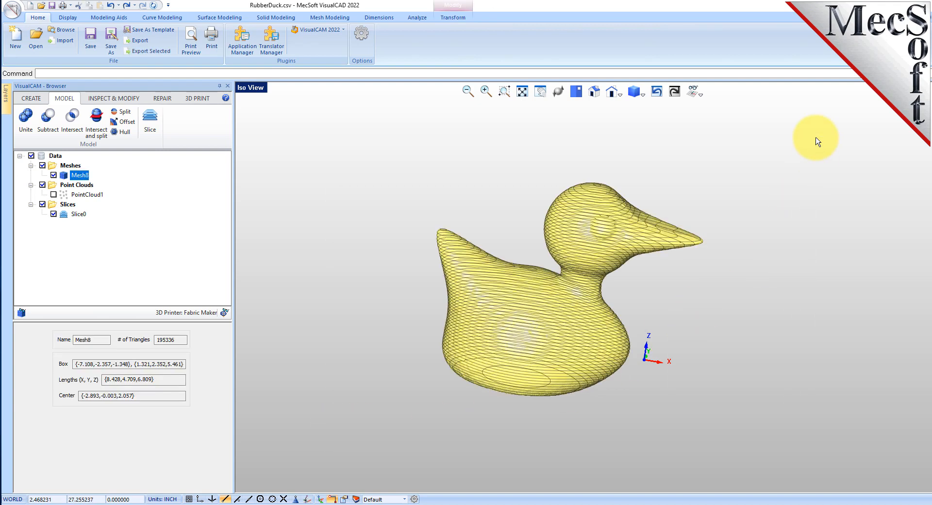
pyautogui.click(321, 499)
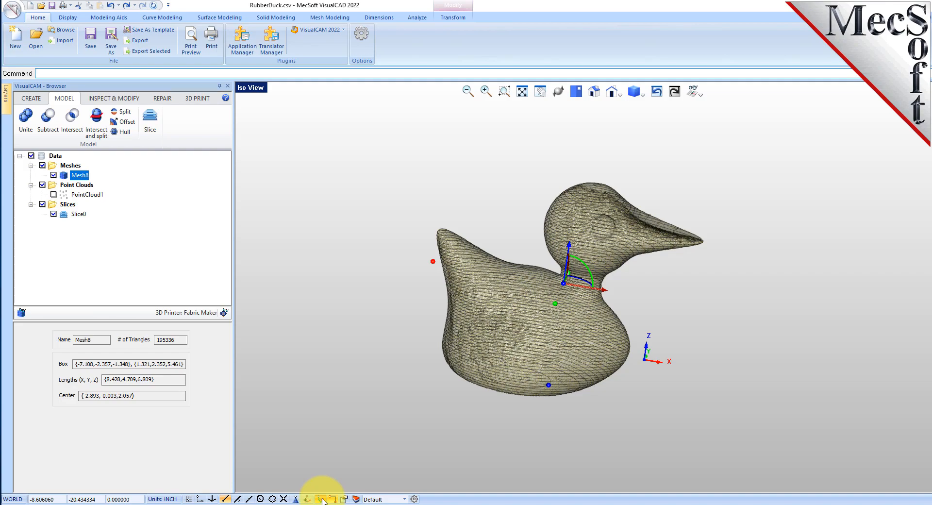
pyautogui.moveTo(608, 409); pyautogui.dragTo(620, 383, button='middle')
pyautogui.scroll(4, 609, 261)
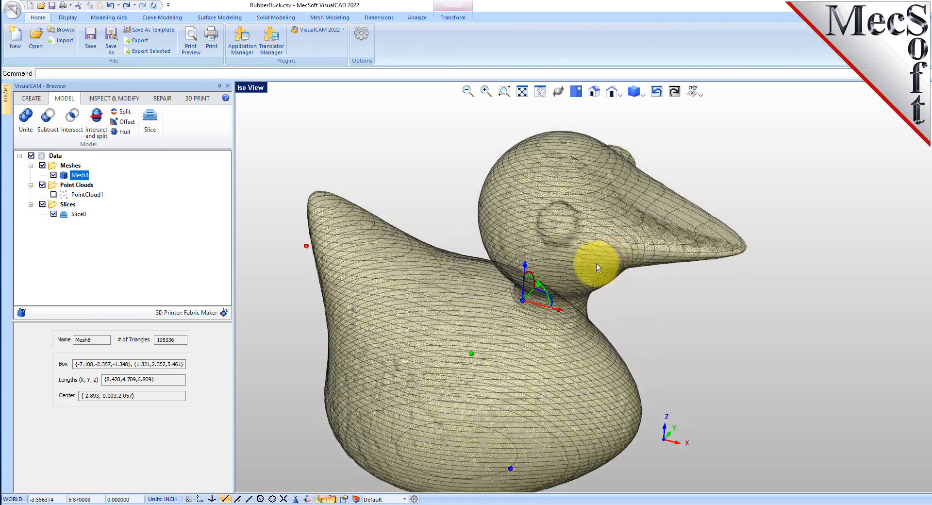
pyautogui.scroll(-3, 535, 269)
pyautogui.click(537, 264)
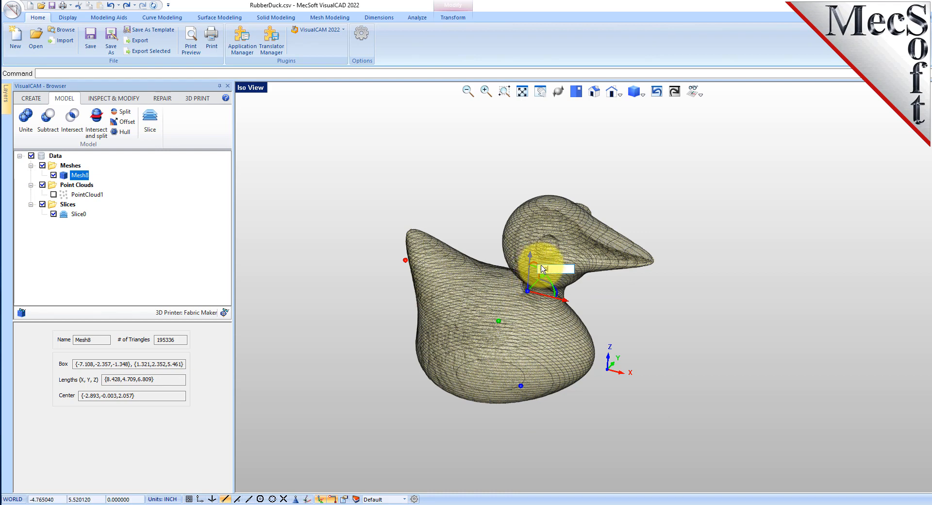
pyautogui.press('Return')
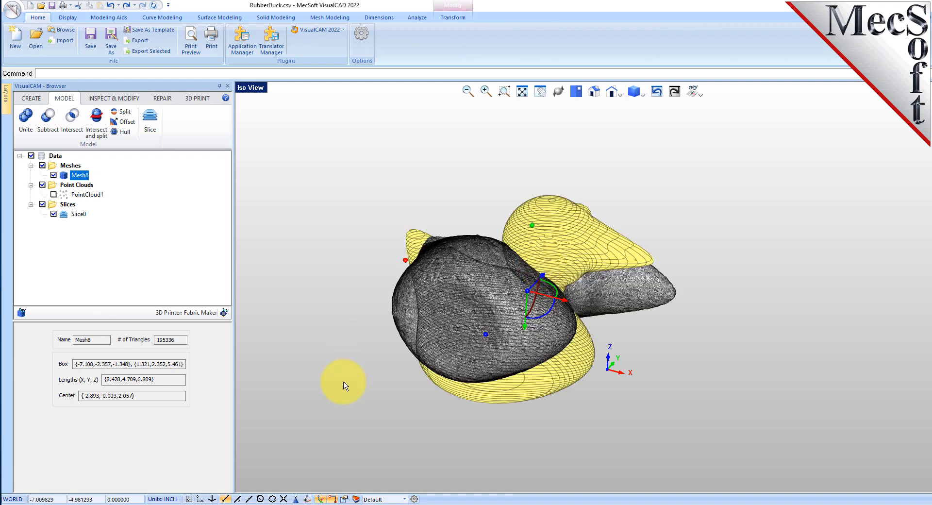
pyautogui.click(339, 381)
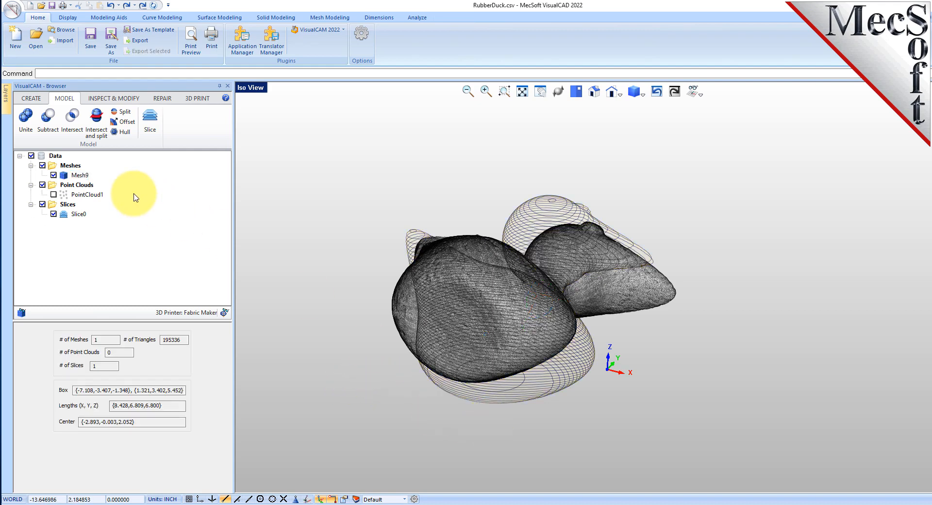
# Step: Hide the slice contours so only the rotated mesh is displayed
pyautogui.click(54, 214)
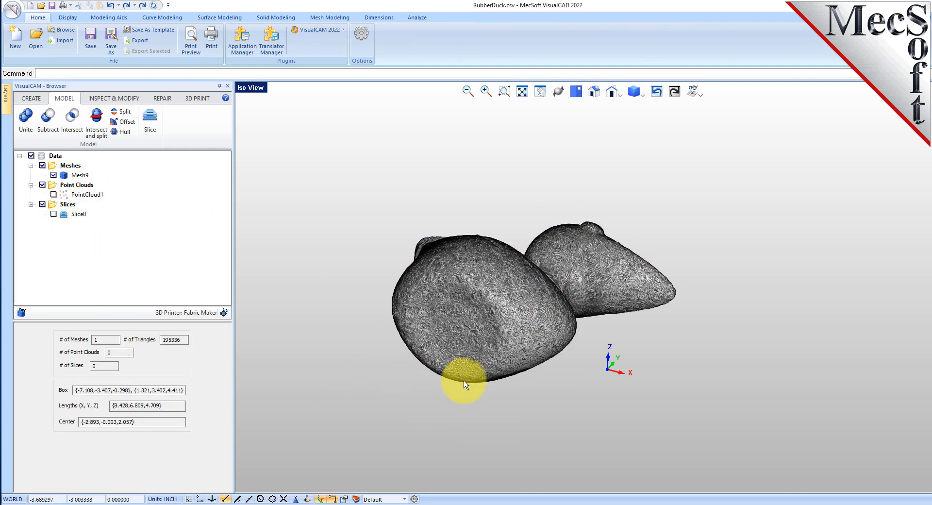
pyautogui.moveTo(497, 270)
pyautogui.mouseDown(button='middle')
pyautogui.moveTo(495, 326)
pyautogui.moveTo(494, 259)
pyautogui.moveTo(484, 263)
pyautogui.mouseUp(button='middle')
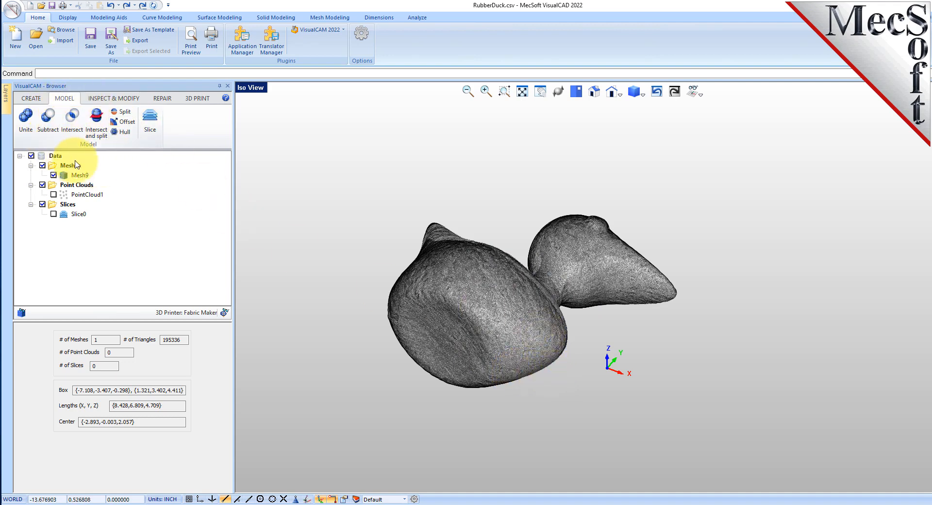
# Step: Offset the mesh with an offset distance of 0.1 and a tolerance of 0.01
pyautogui.click(125, 121)
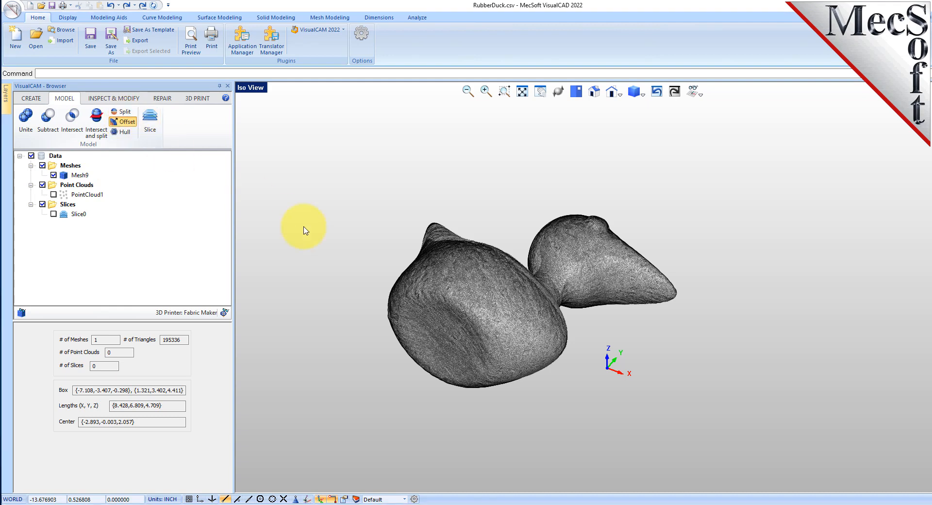
pyautogui.click(458, 270)
pyautogui.click(119, 358)
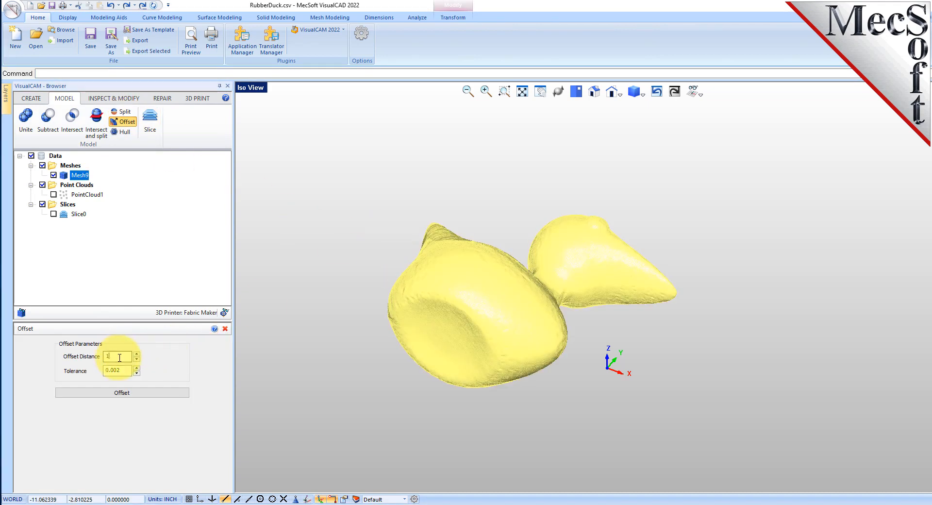
pyautogui.write('.1')
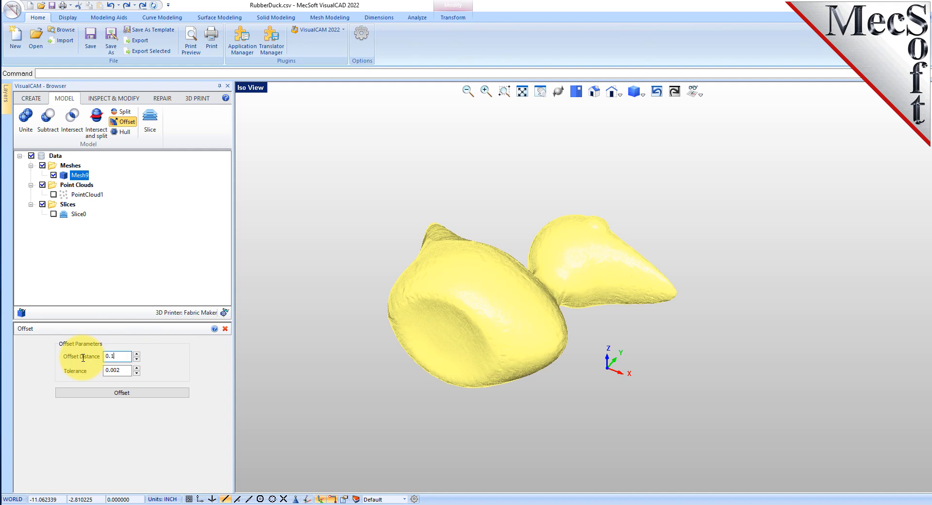
pyautogui.doubleClick(120, 372)
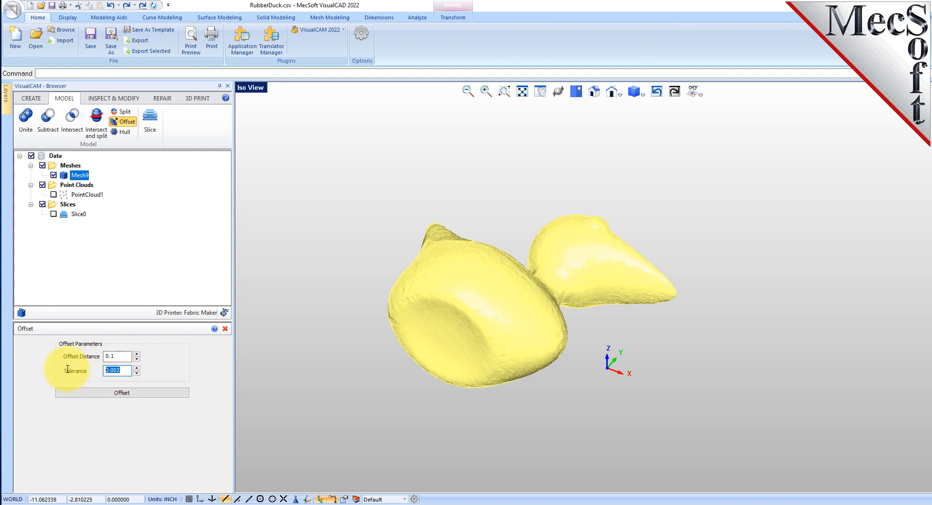
pyautogui.click(131, 395)
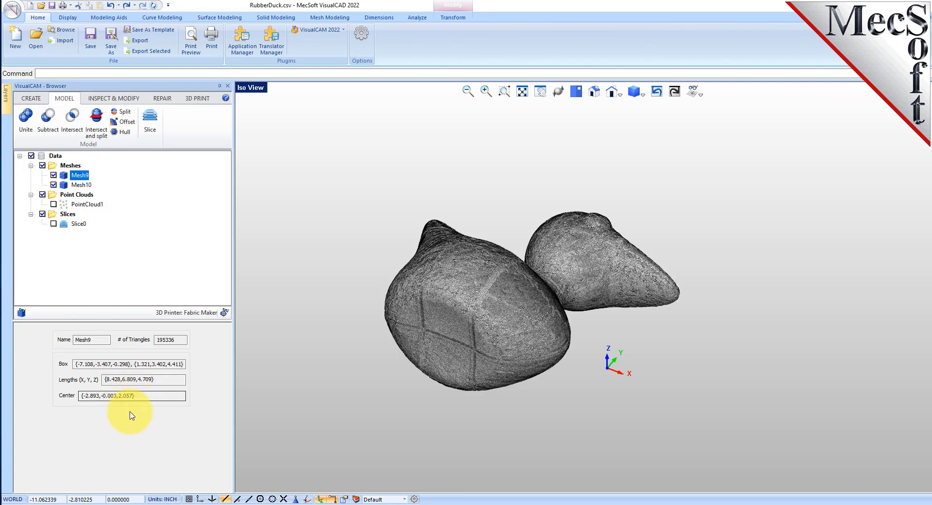
# Step: Compare the original and offset meshes, switching the viewport display mode to shaded
pyautogui.click(85, 186)
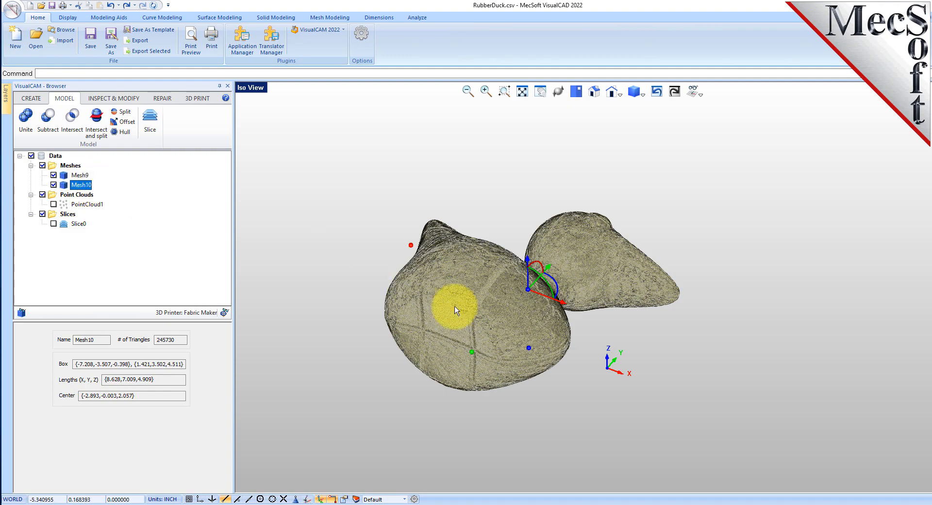
pyautogui.scroll(3, 467, 294)
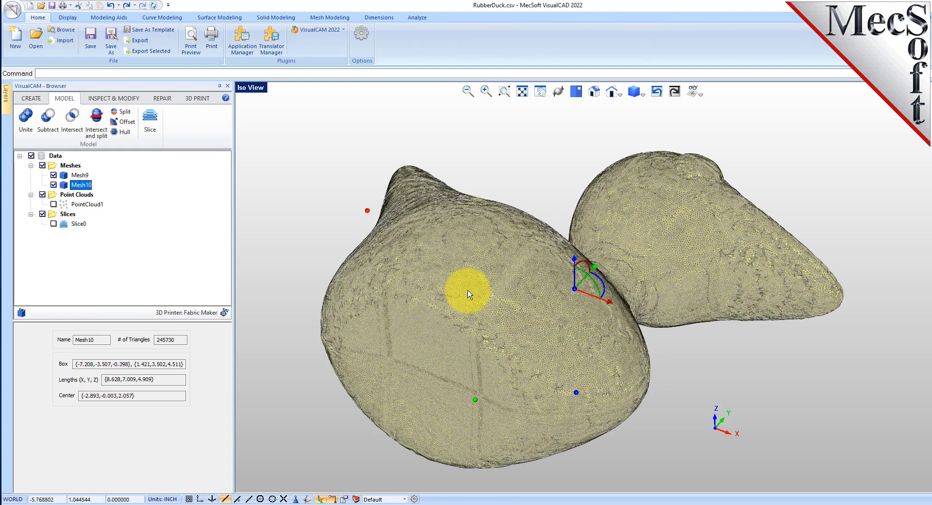
pyautogui.click(80, 175)
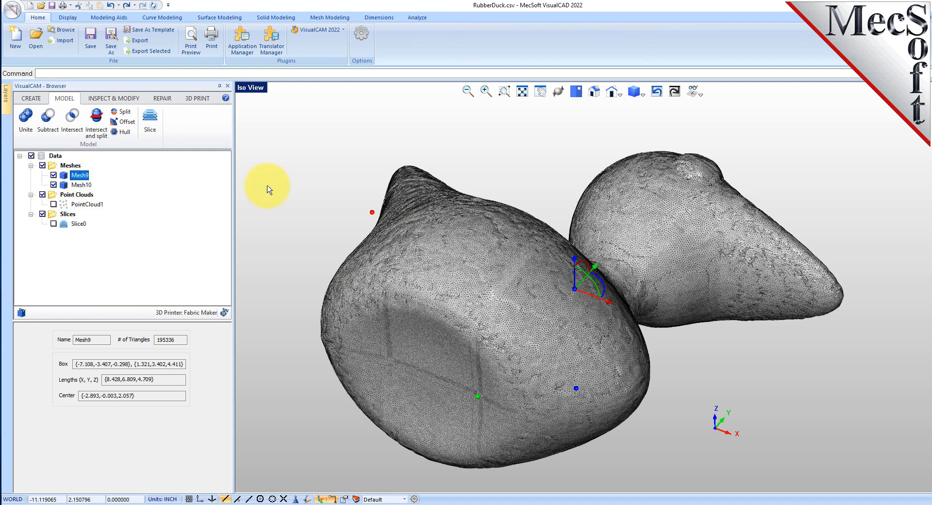
pyautogui.click(645, 95)
pyautogui.click(669, 138)
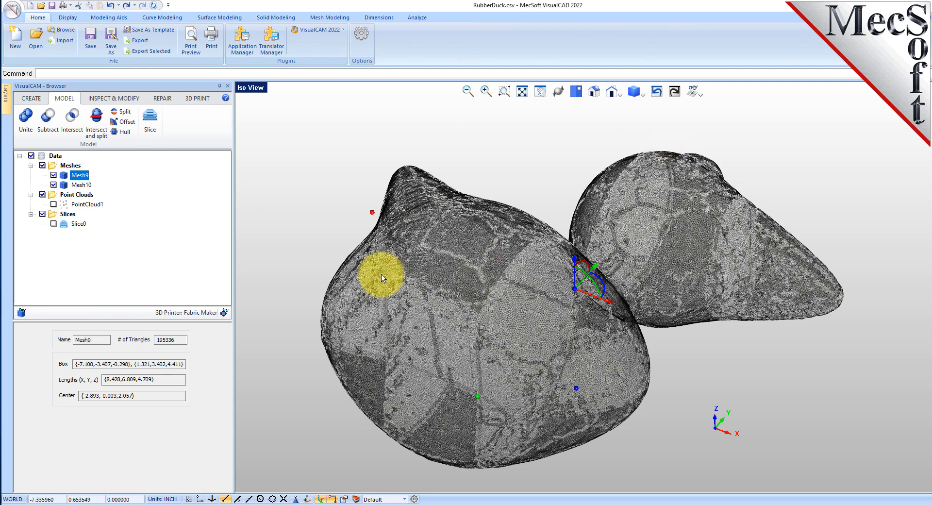
pyautogui.click(80, 186)
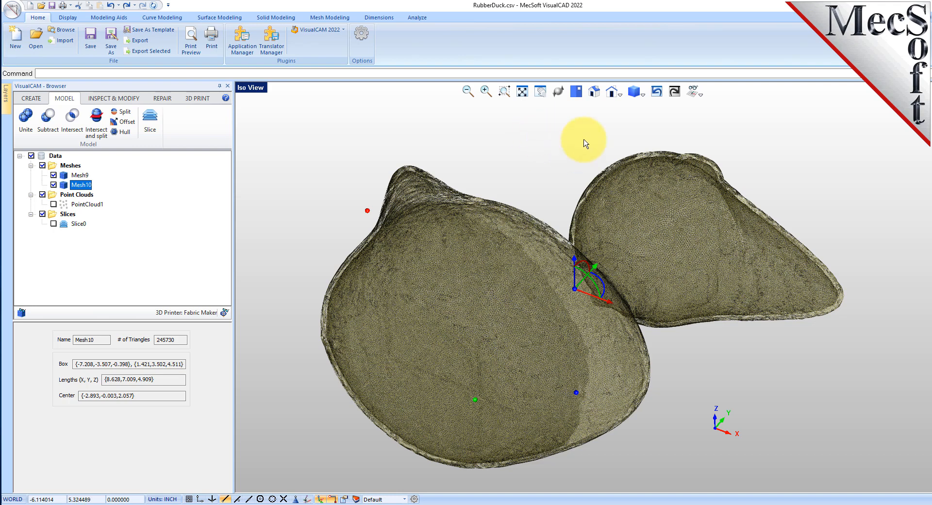
pyautogui.click(640, 94)
pyautogui.click(653, 108)
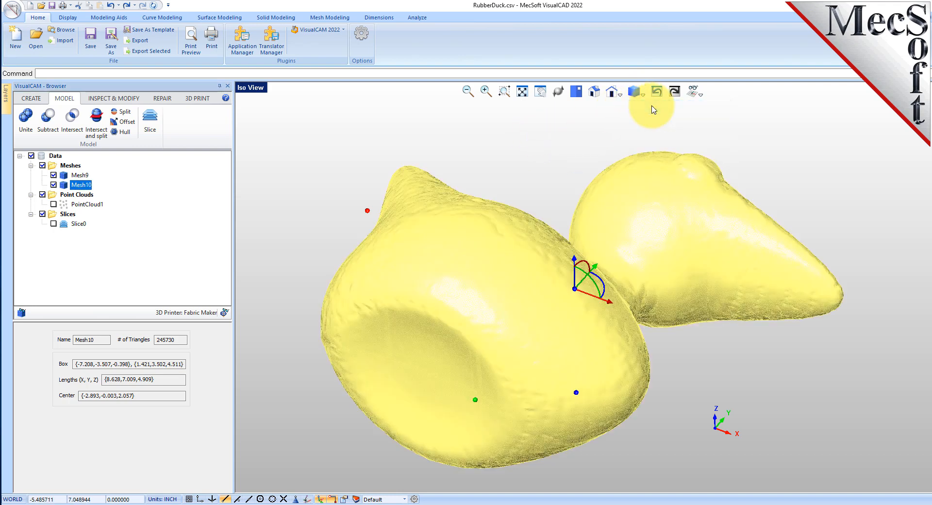
pyautogui.moveTo(496, 254); pyautogui.dragTo(501, 257, button='middle')
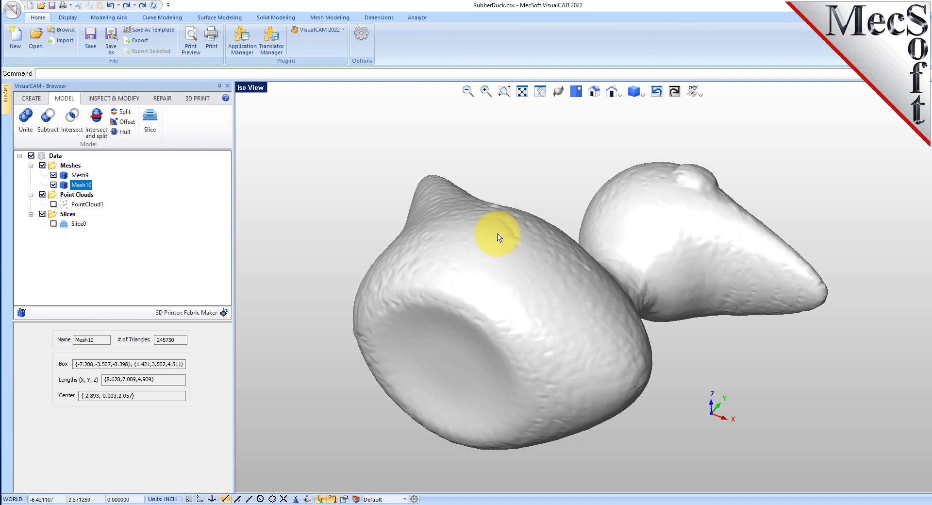
# Step: Split both meshes with a horizontal plane at mid-height, capping the results
pyautogui.click(128, 114)
pyautogui.click(458, 246)
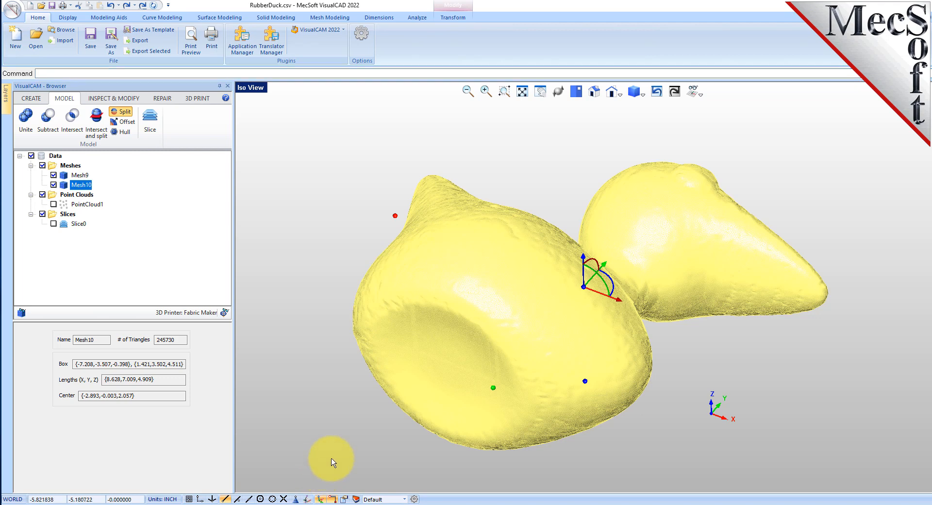
pyautogui.rightClick(349, 443)
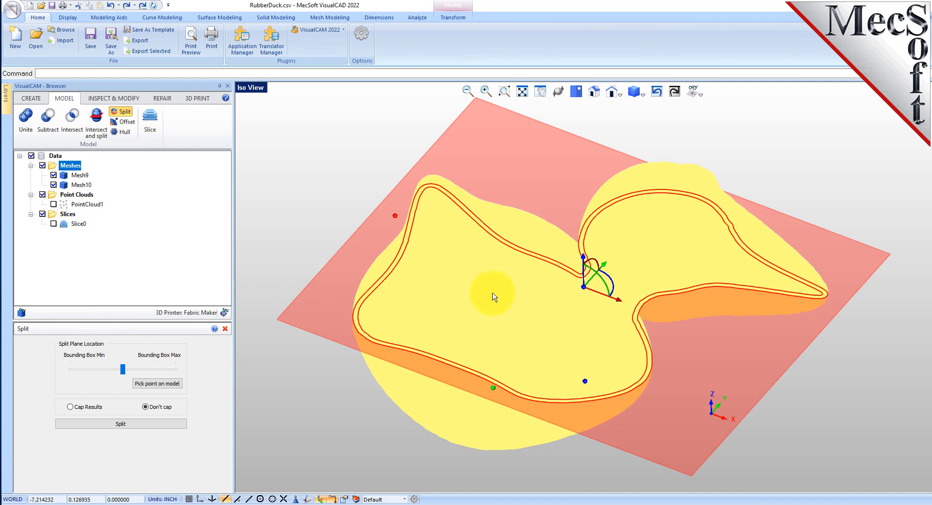
pyautogui.moveTo(123, 370)
pyautogui.mouseDown()
pyautogui.moveTo(106, 372)
pyautogui.moveTo(132, 372)
pyautogui.moveTo(124, 373)
pyautogui.mouseUp()
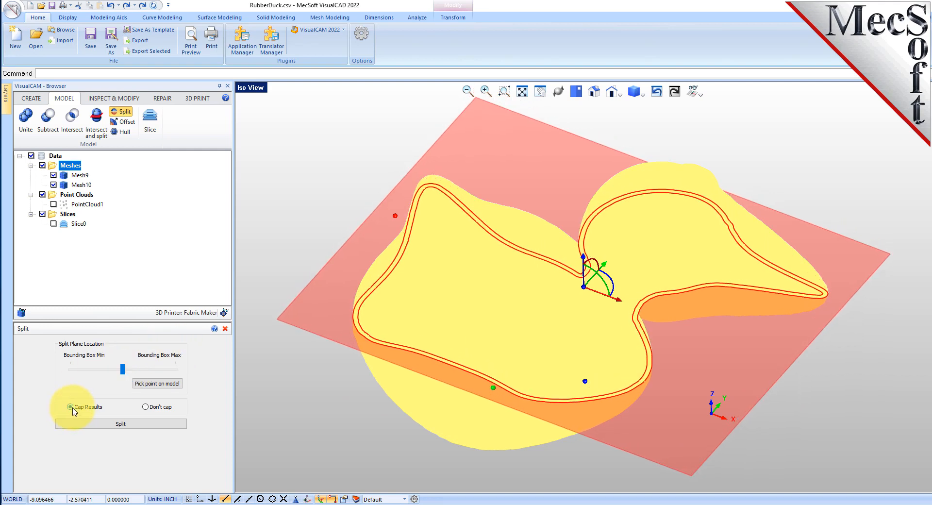
pyautogui.click(123, 426)
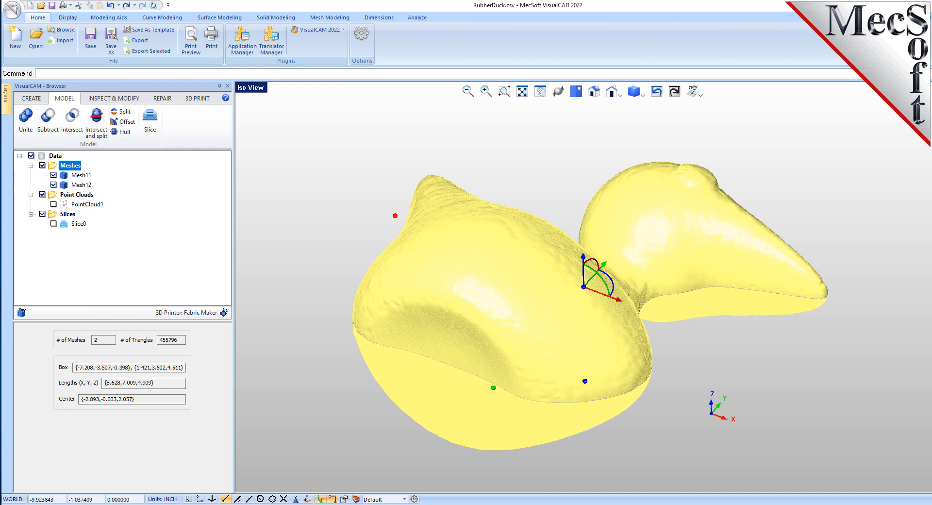
# Step: Hide the upper split mesh to reveal the hollow lower half of the duck
pyautogui.click(305, 225)
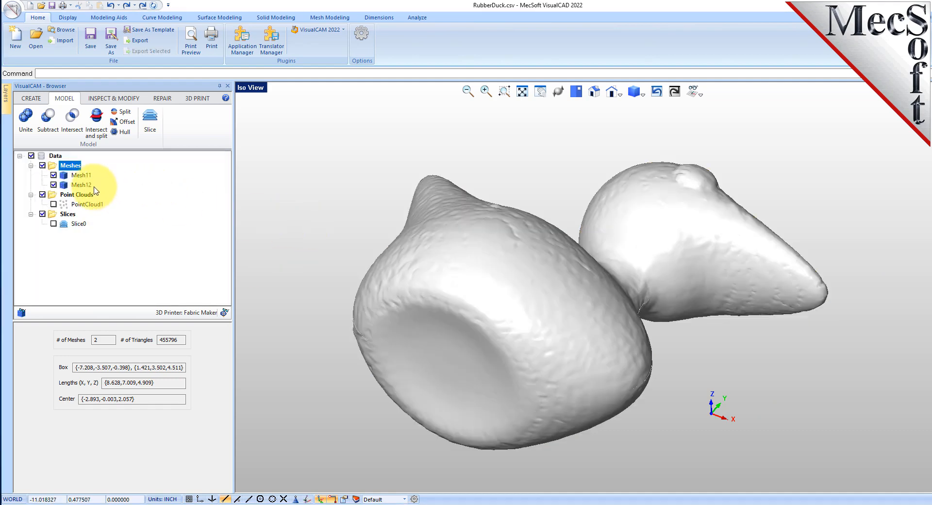
pyautogui.click(53, 175)
pyautogui.moveTo(522, 264)
pyautogui.mouseDown(button='middle')
pyautogui.moveTo(529, 314)
pyautogui.moveTo(521, 246)
pyautogui.moveTo(517, 259)
pyautogui.mouseUp(button='middle')
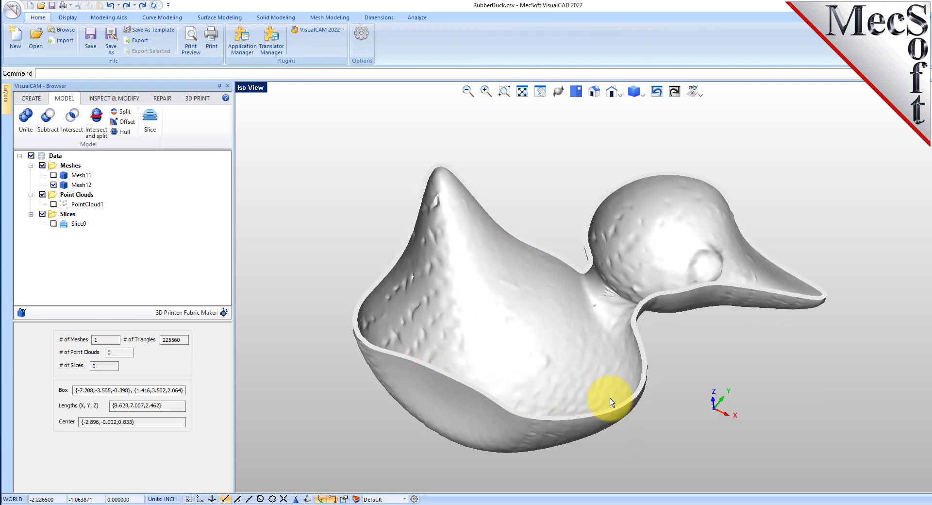
# Step: Examine the hollow shell's wall thickness by zooming in and out around the neck and tail
pyautogui.scroll(5, 654, 301)
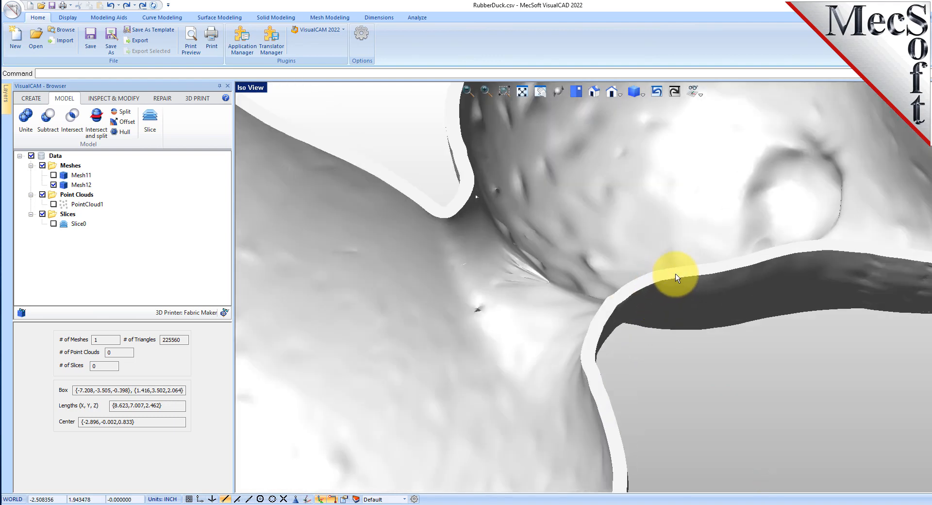
pyautogui.scroll(-6, 593, 274)
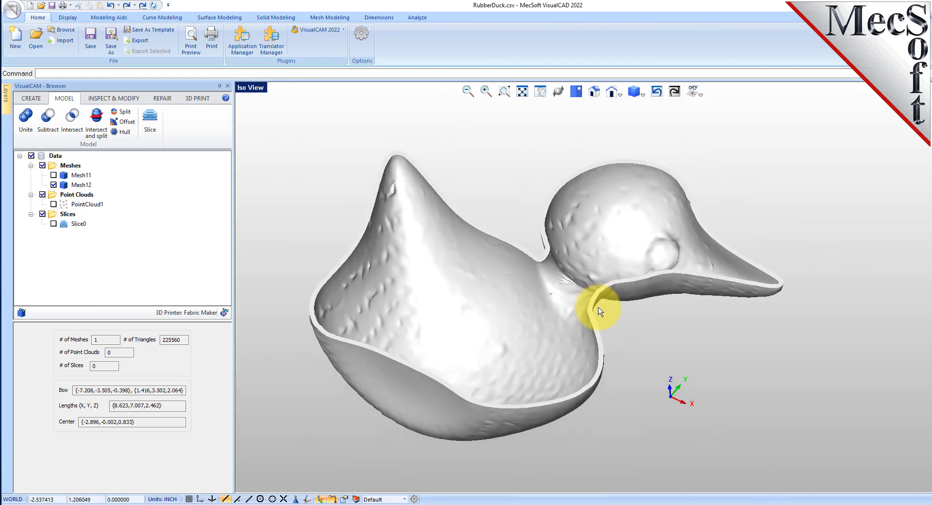
pyautogui.scroll(4, 458, 301)
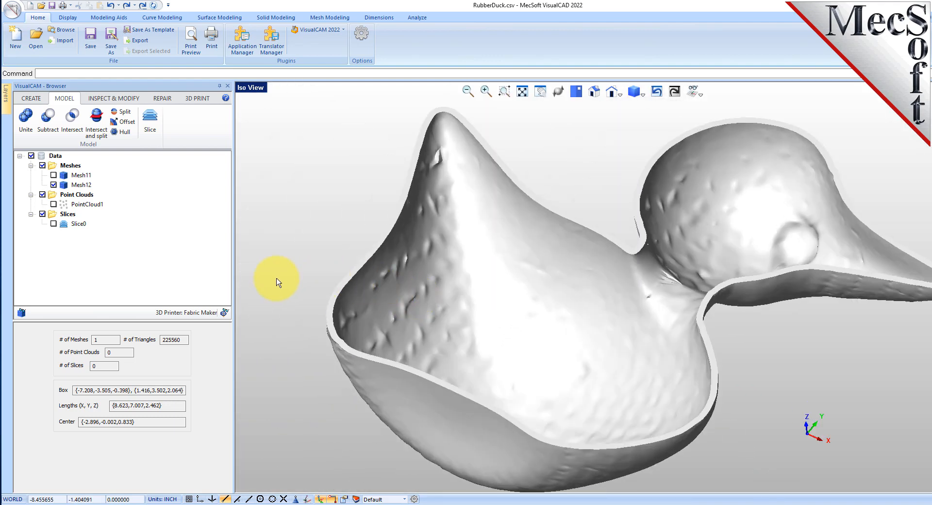
pyautogui.scroll(-2, 774, 285)
pyautogui.scroll(2, 855, 246)
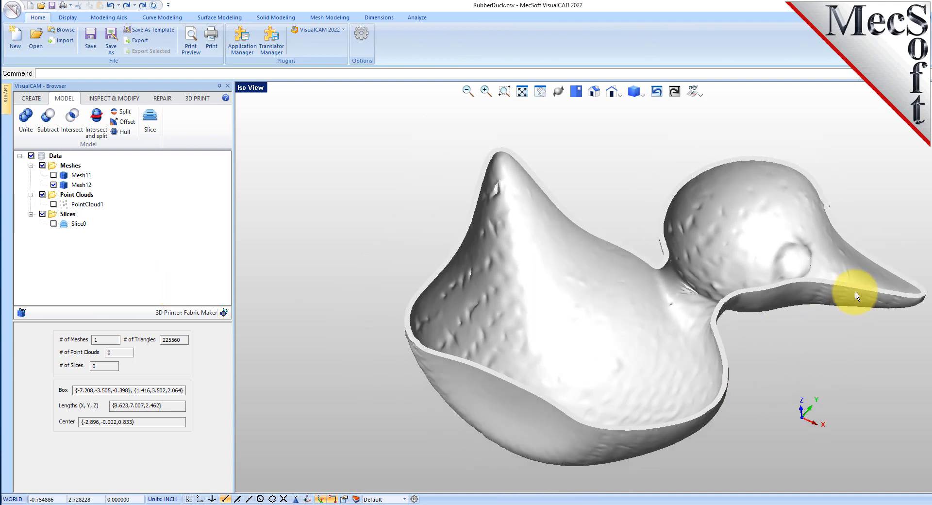
pyautogui.scroll(2, 855, 295)
pyautogui.scroll(-3, 551, 291)
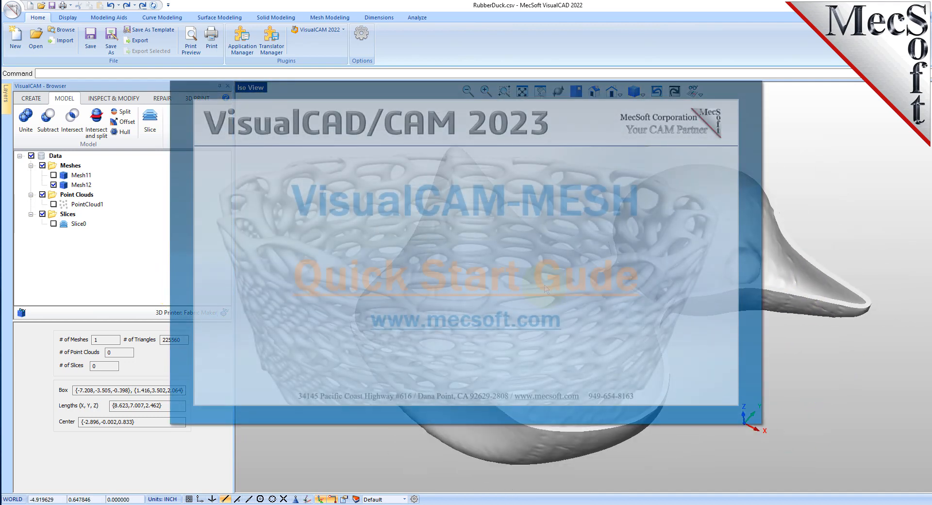